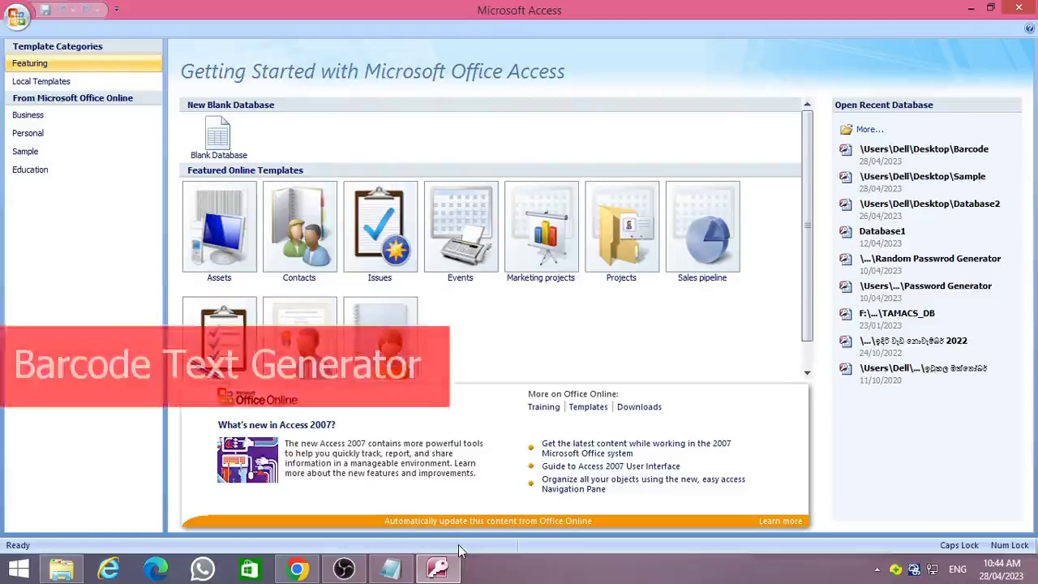
Start a new blank database and name the file Barcode.
{"action": "left_click", "coordinate": [218, 136]}
{"action": "double_click", "coordinate": [890, 386]}
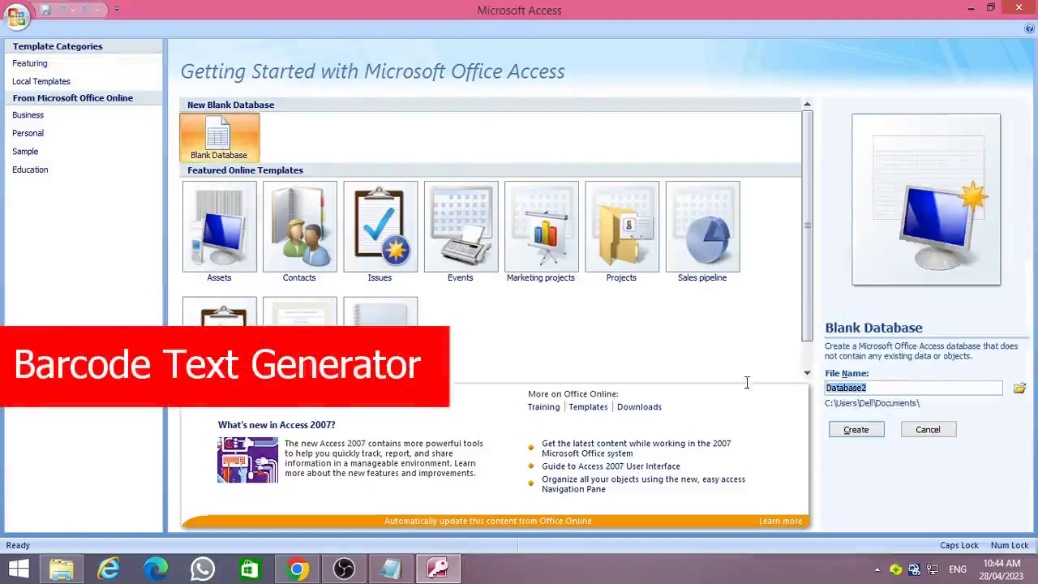
{"action": "type", "text": "b"}
{"action": "key", "text": "BackSpace"}
{"action": "type", "text": "bARCODE"}
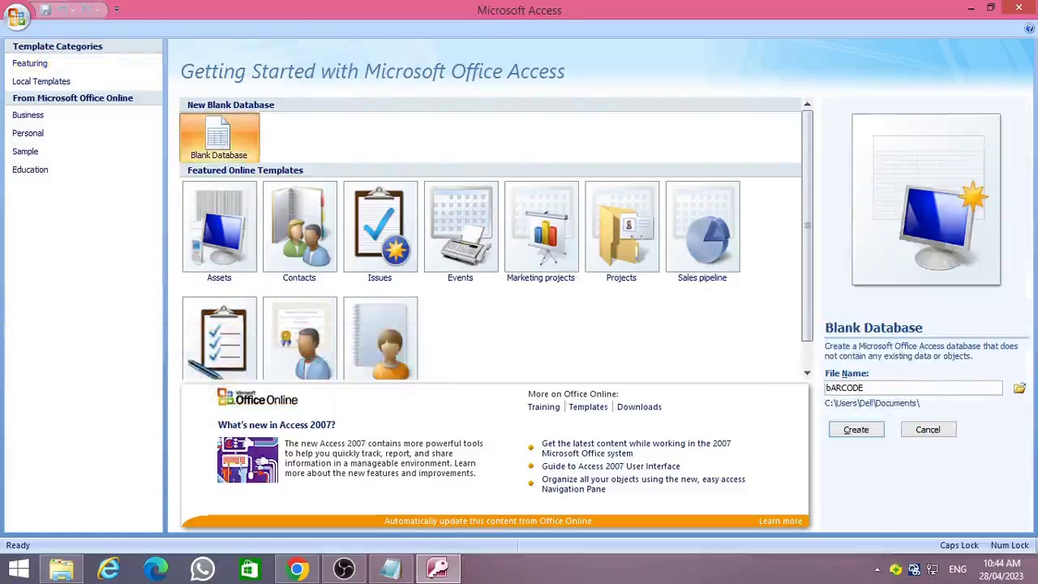
{"action": "key", "text": "BackSpace"}
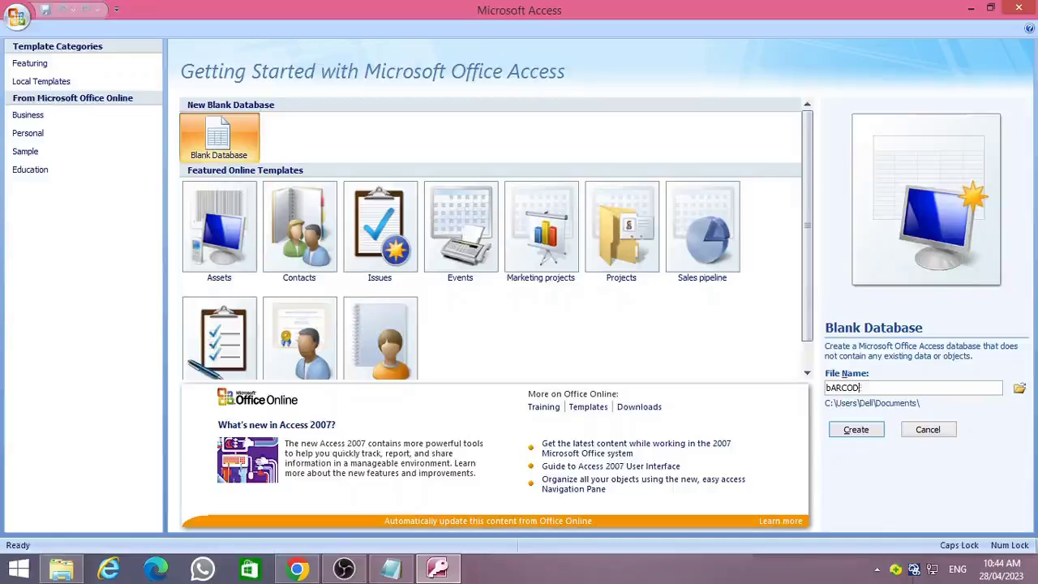
{"action": "key", "text": "BackSpace"}
{"action": "key", "text": "Caps_Lock"}
{"action": "type", "text": "Barcode"}
Save it to the Desktop and create it, replacing the existing Barcode file.
{"action": "left_click", "coordinate": [1020, 388]}
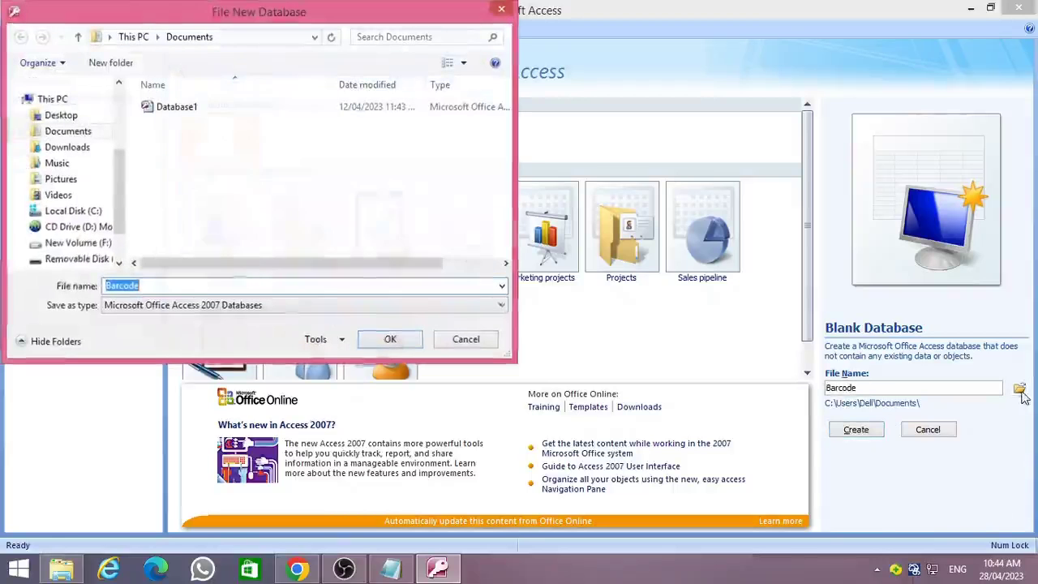
{"action": "left_click", "coordinate": [62, 116]}
{"action": "left_click", "coordinate": [391, 340]}
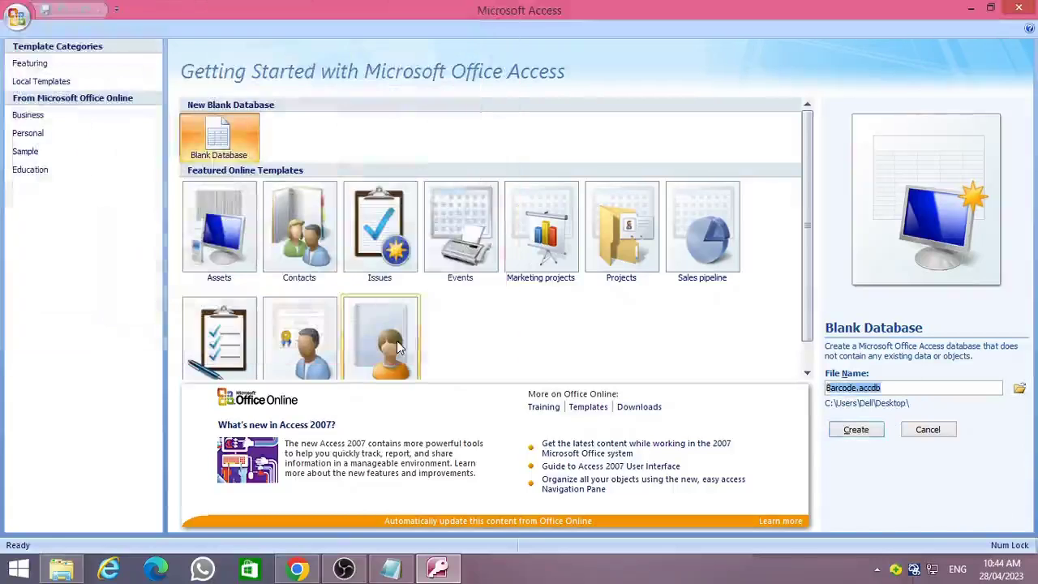
{"action": "left_click", "coordinate": [860, 430]}
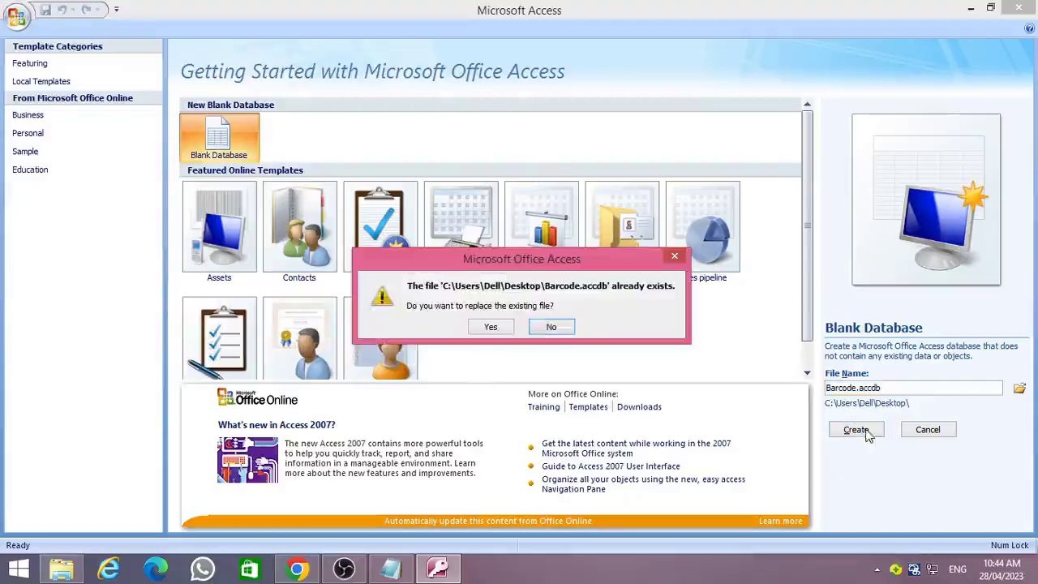
{"action": "left_click", "coordinate": [494, 329]}
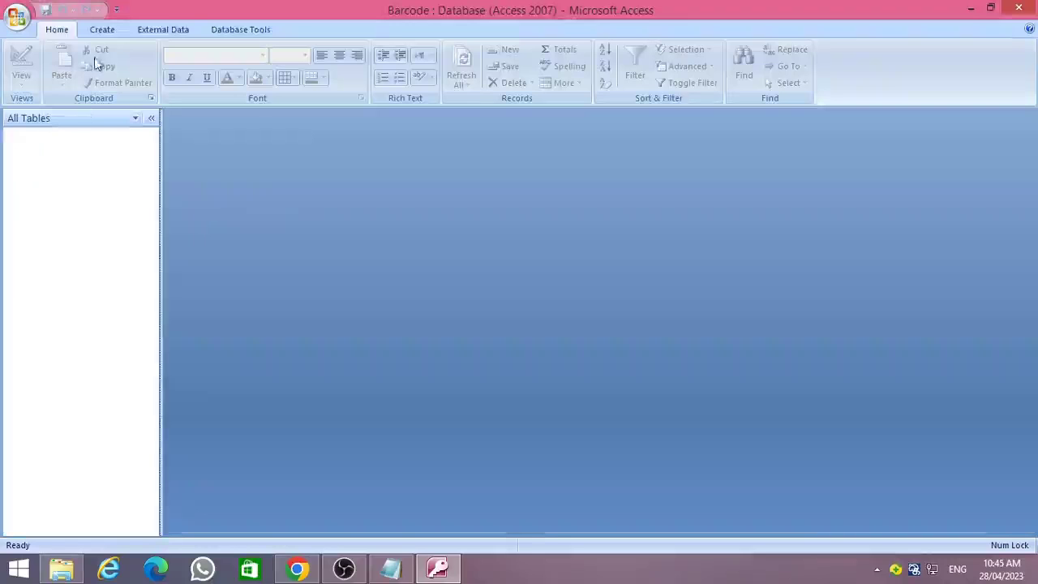
Create a blank form and switch it to Design View.
{"action": "left_click", "coordinate": [146, 27]}
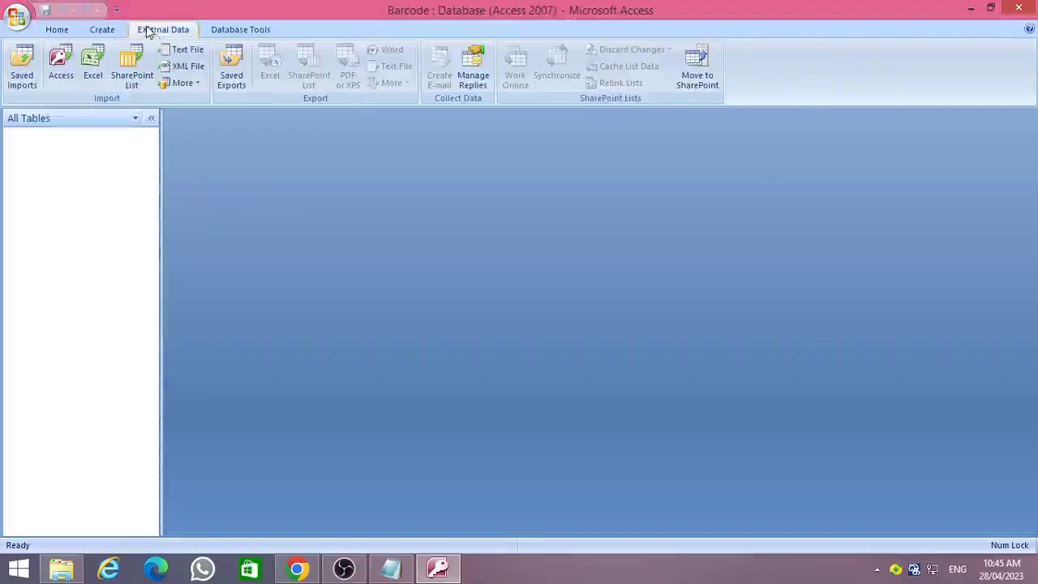
{"action": "left_click", "coordinate": [102, 29]}
{"action": "left_click", "coordinate": [300, 68]}
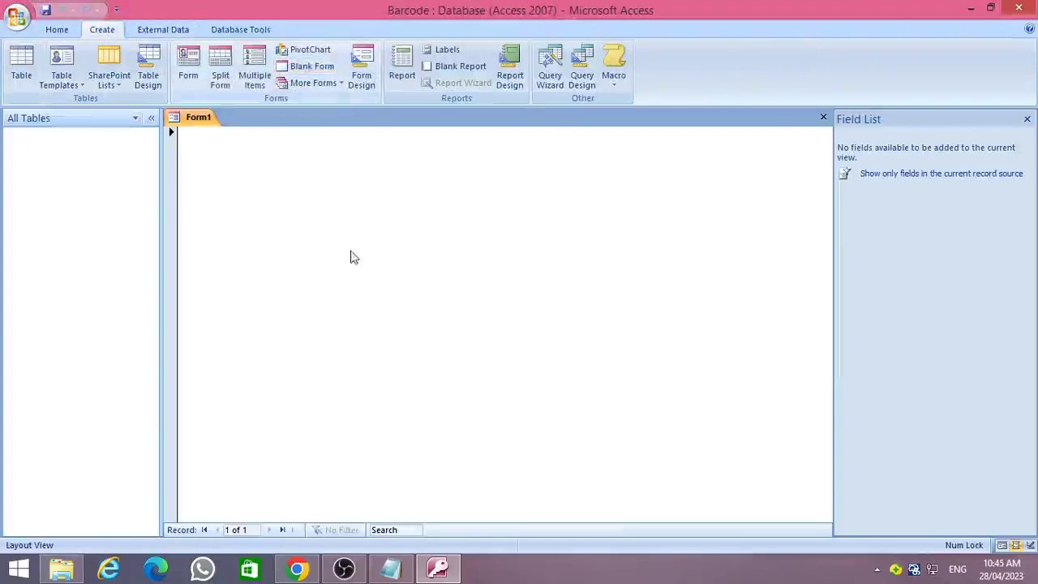
{"action": "right_click", "coordinate": [352, 255]}
{"action": "left_click", "coordinate": [383, 300]}
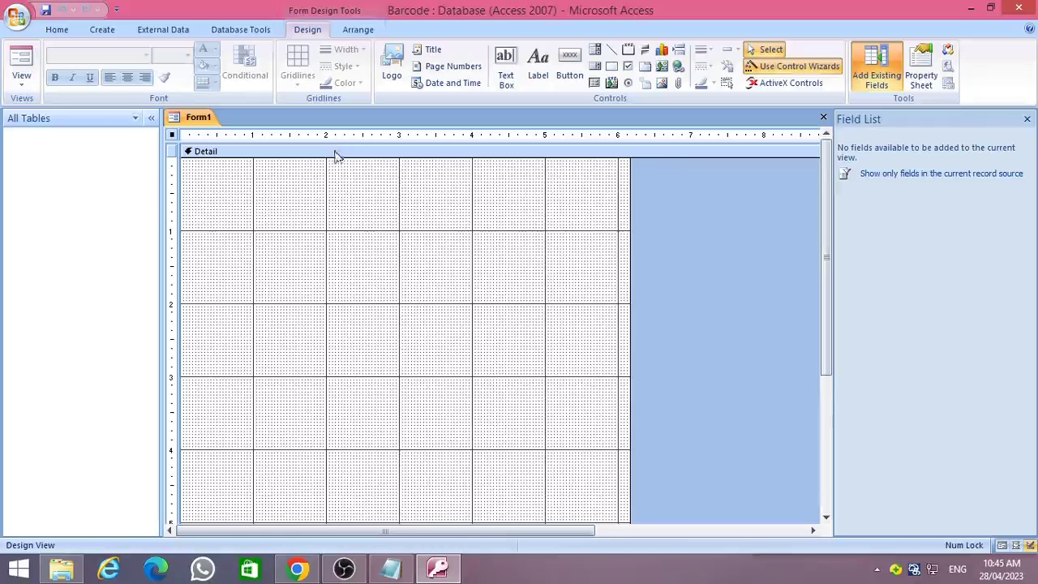
Add a Form Header/Footer, drag the header taller, and fill it yellow.
{"action": "right_click", "coordinate": [331, 219]}
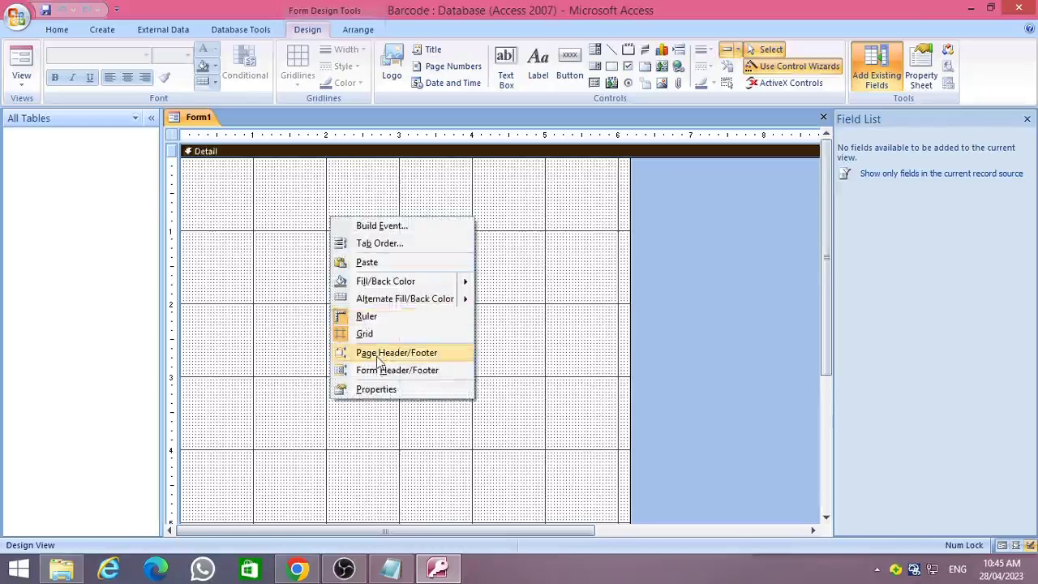
{"action": "left_click", "coordinate": [377, 369]}
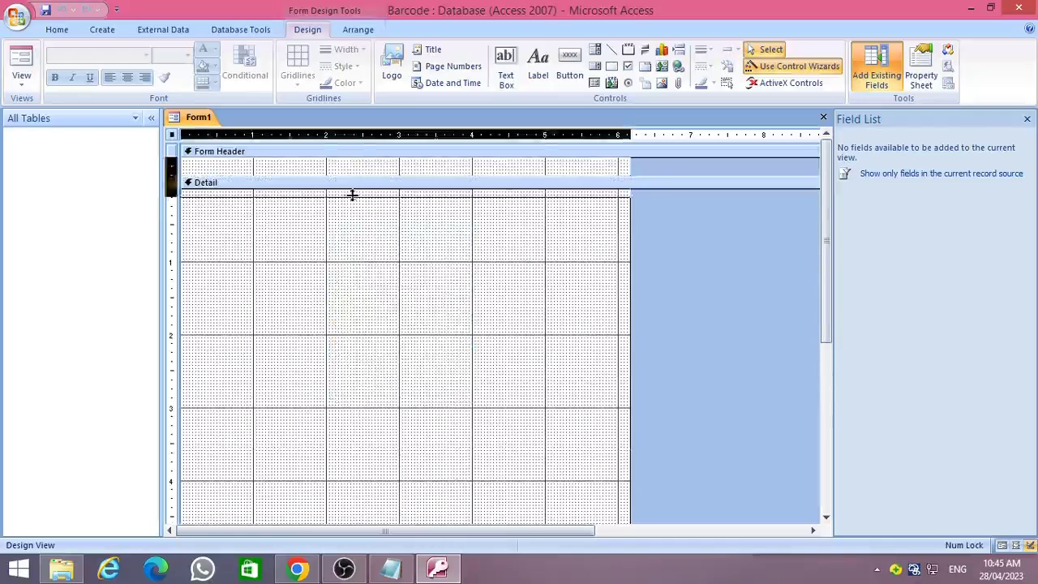
{"action": "left_click_drag", "start_coordinate": [352, 194], "coordinate": [352, 216]}
{"action": "right_click", "coordinate": [512, 176]}
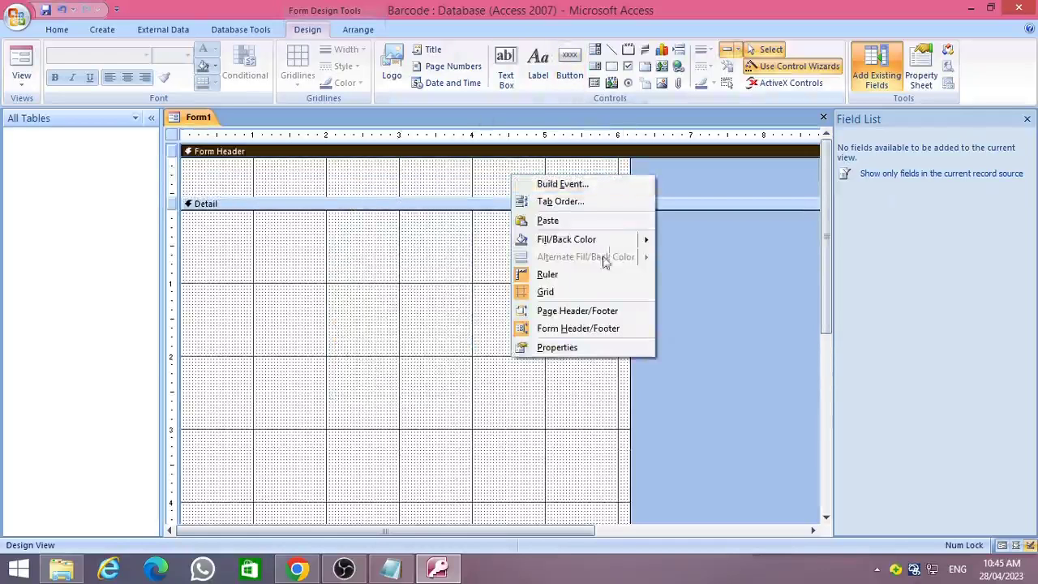
{"action": "mouse_move", "coordinate": [641, 239]}
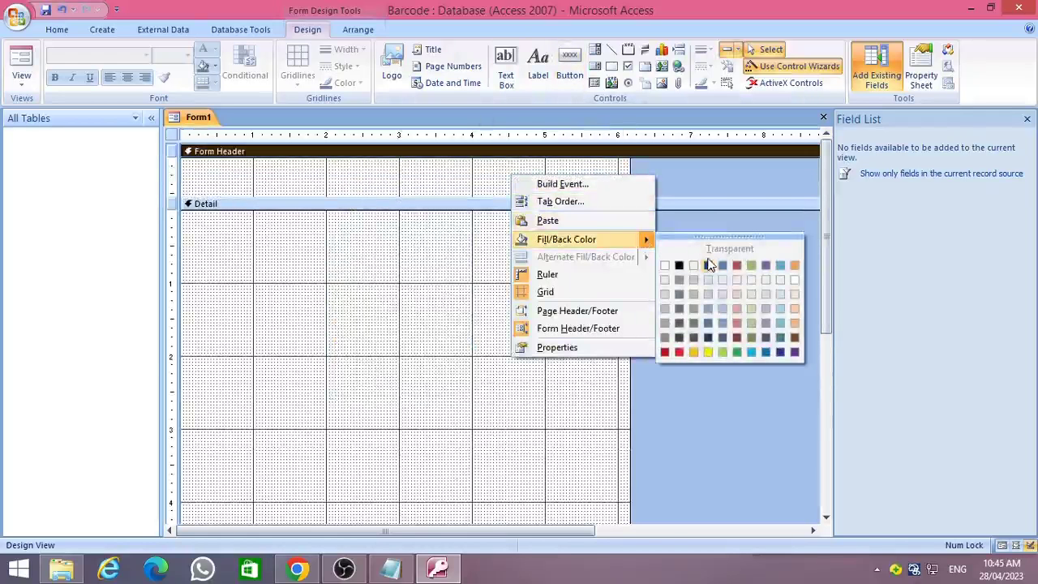
{"action": "left_click", "coordinate": [710, 352]}
{"action": "left_click", "coordinate": [538, 63]}
{"action": "key", "text": "Escape"}
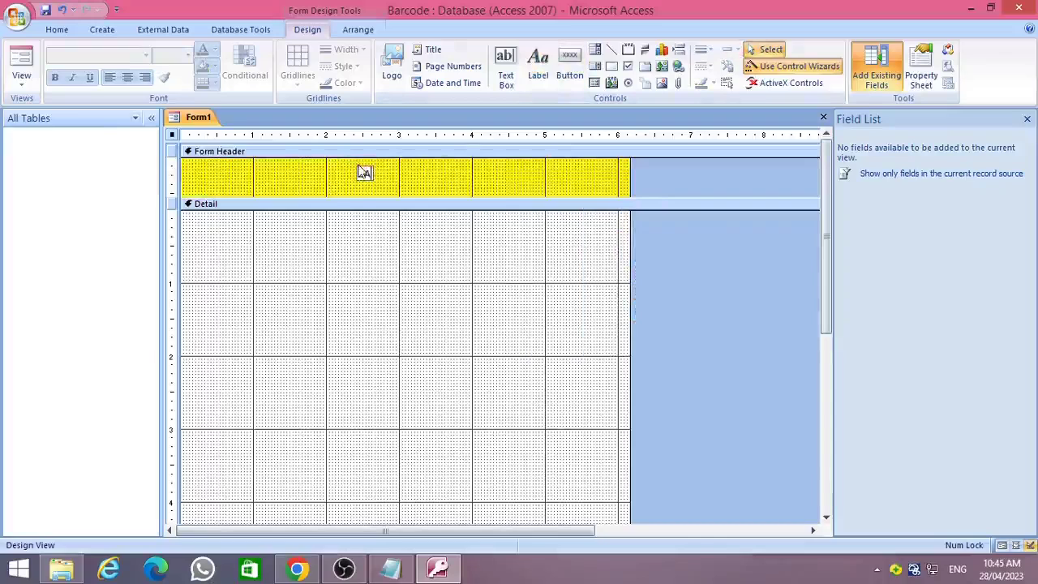
Place a label reading 'BARCODE GENERATOR' in the Form Header.
{"action": "left_click", "coordinate": [361, 170]}
{"action": "type", "text": "BAR"}
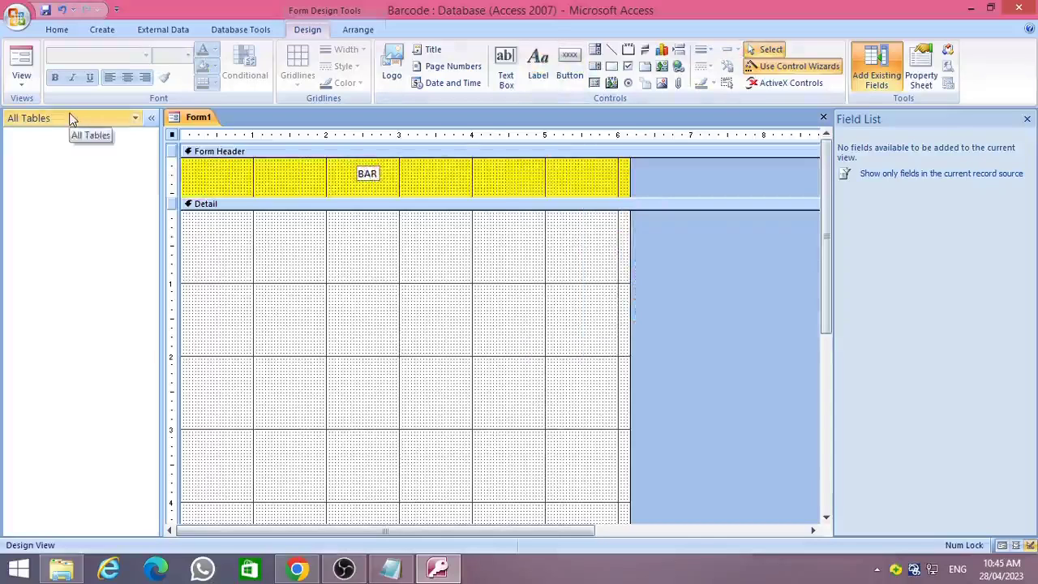
{"action": "type", "text": "CODE"}
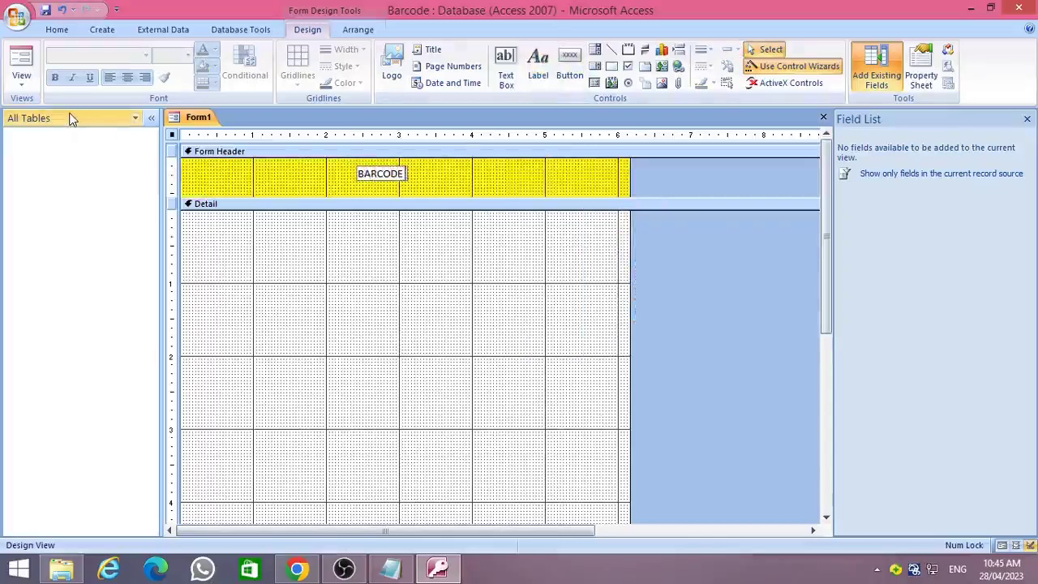
{"action": "type", "text": " GENE"}
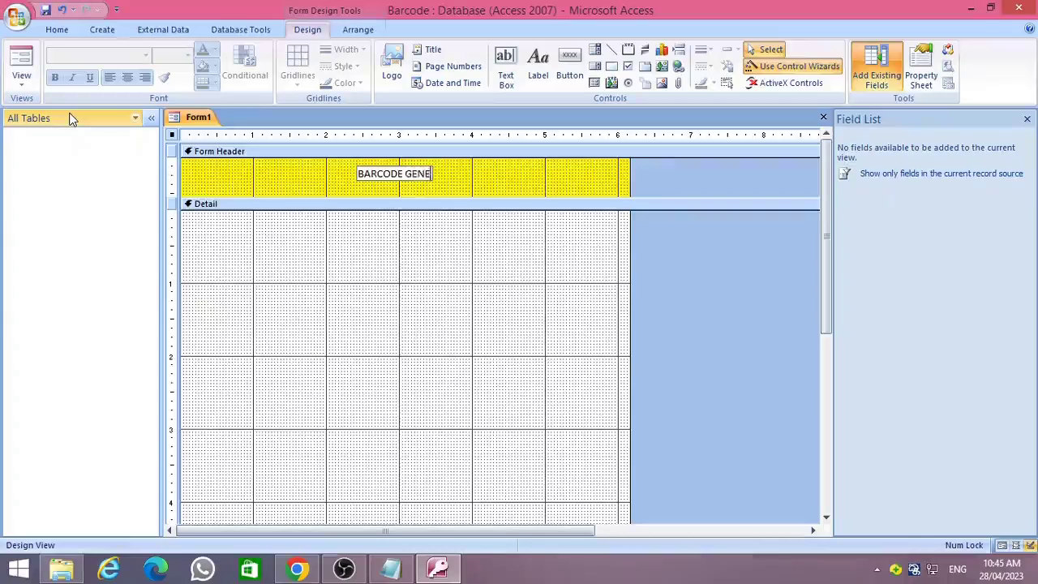
{"action": "type", "text": "RAOTOR"}
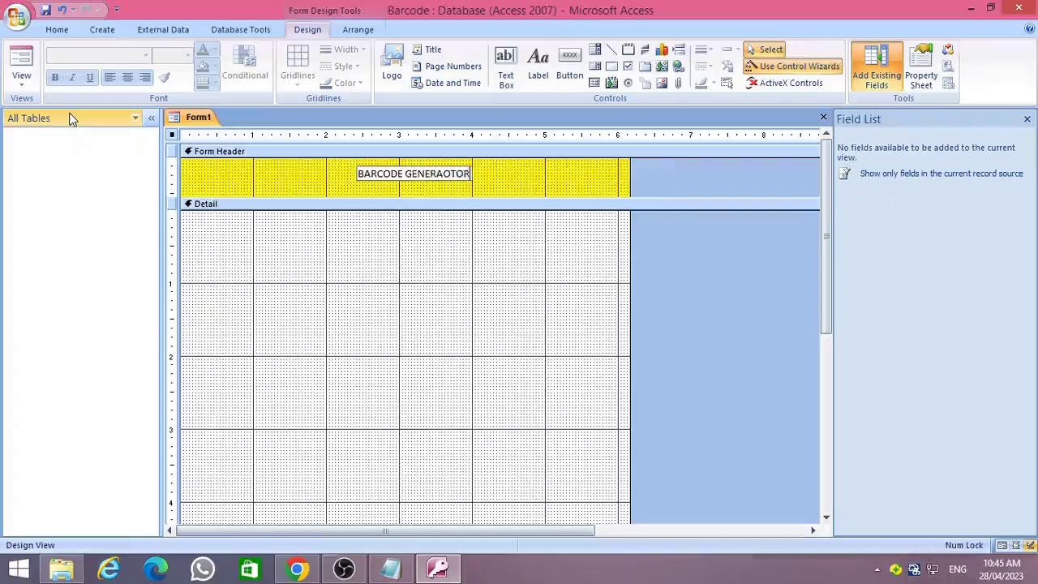
{"action": "key", "text": "BackSpace"}
{"action": "type", "text": "TOR"}
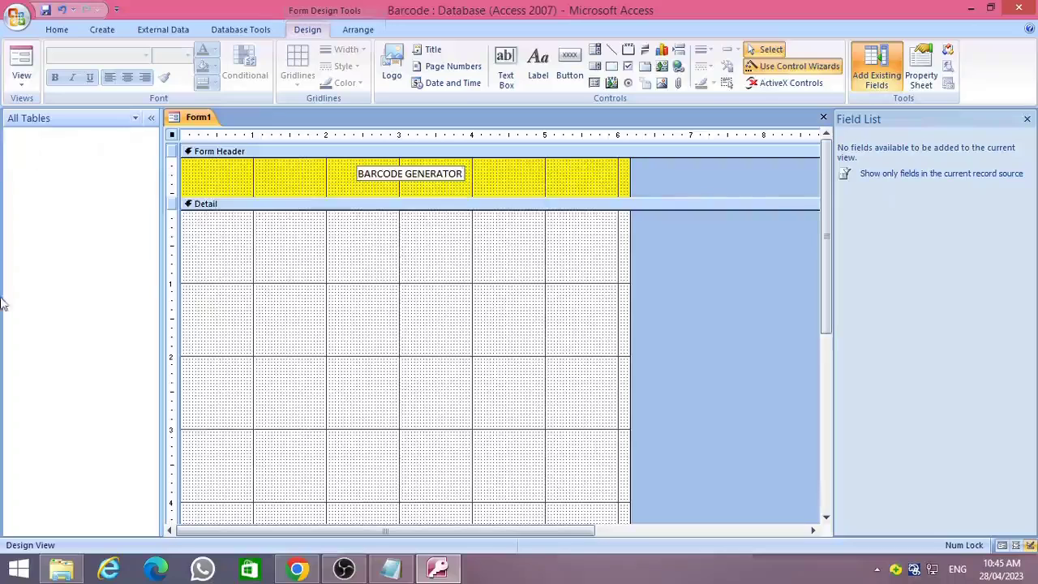
{"action": "left_click", "coordinate": [405, 180]}
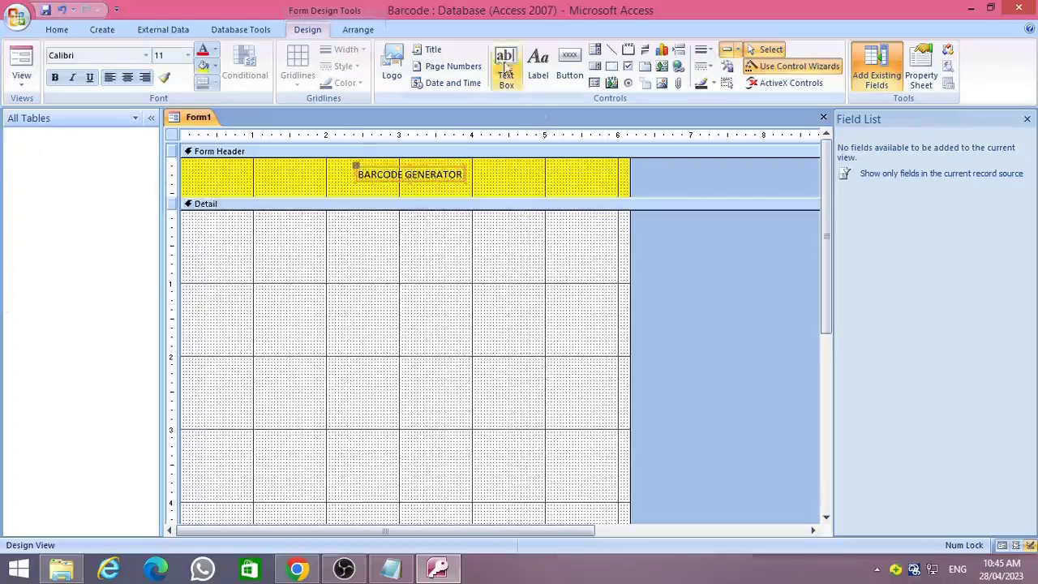
Set the title to font size 20, heighten the header, and shift the label left.
{"action": "left_click", "coordinate": [160, 55]}
{"action": "type", "text": "20"}
{"action": "key", "text": "Return"}
{"action": "left_click_drag", "start_coordinate": [447, 196], "coordinate": [559, 199]}
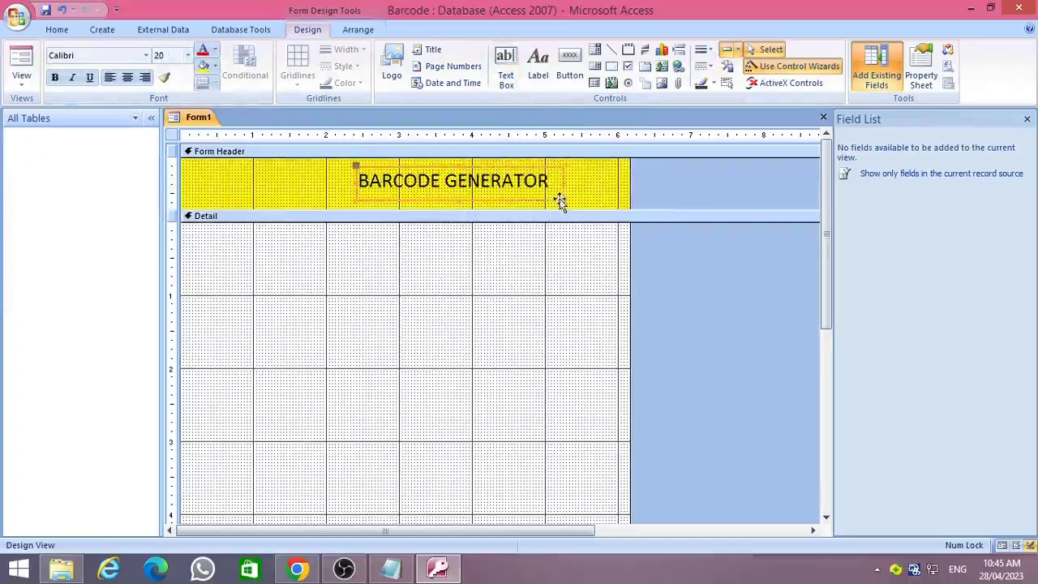
{"action": "left_click_drag", "start_coordinate": [514, 204], "coordinate": [482, 202]}
{"action": "left_click", "coordinate": [384, 303]}
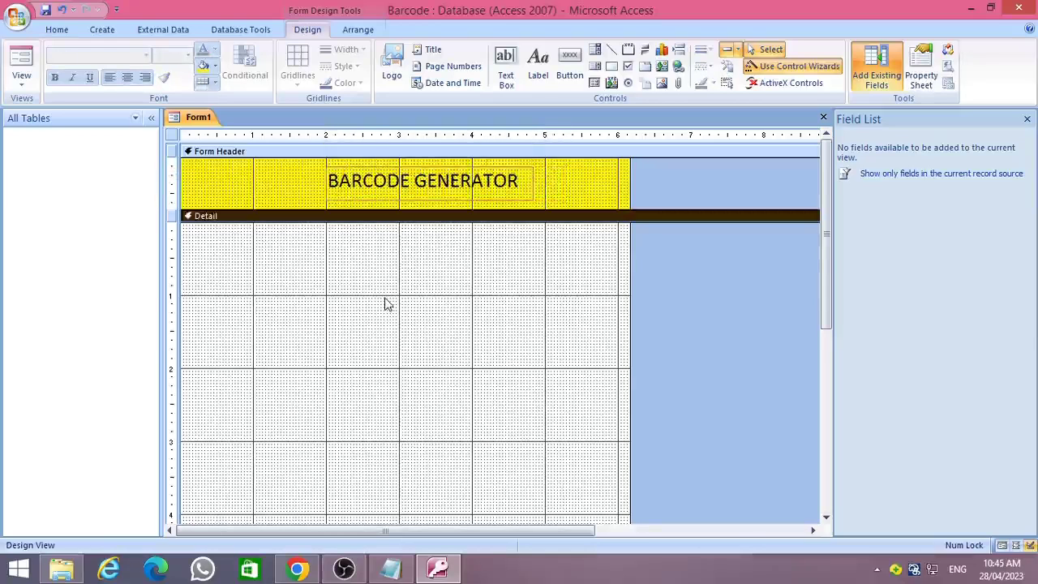
Save the form as frmBarcode.
{"action": "key", "text": "ctrl+s"}
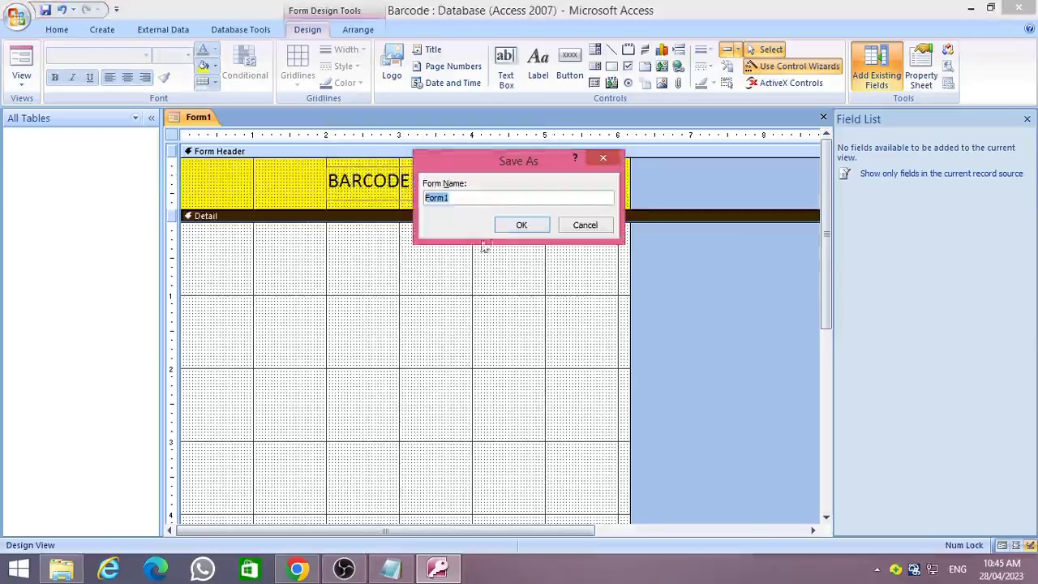
{"action": "type", "text": "frmBarcode"}
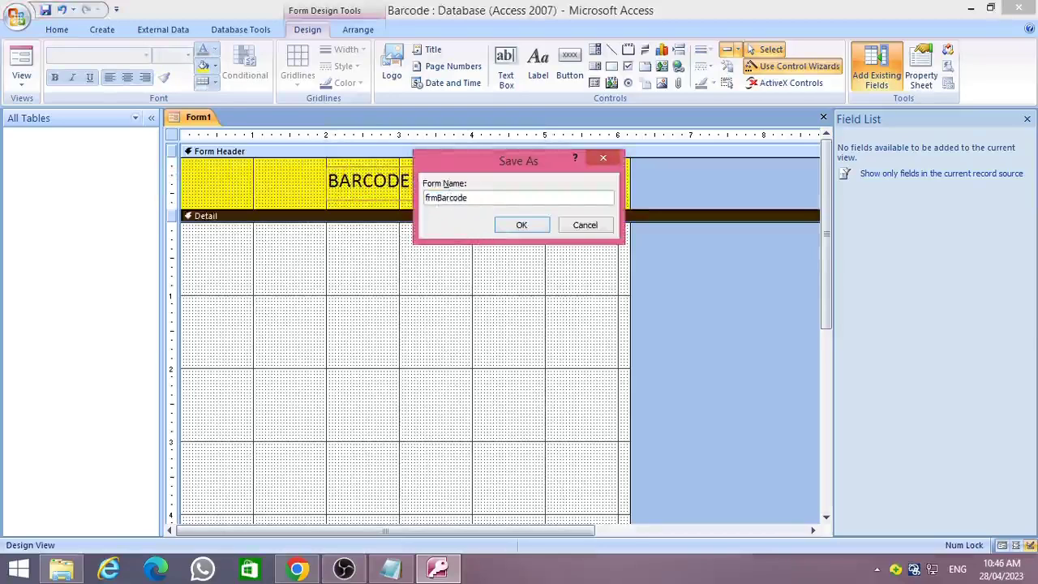
{"action": "key", "text": "Return"}
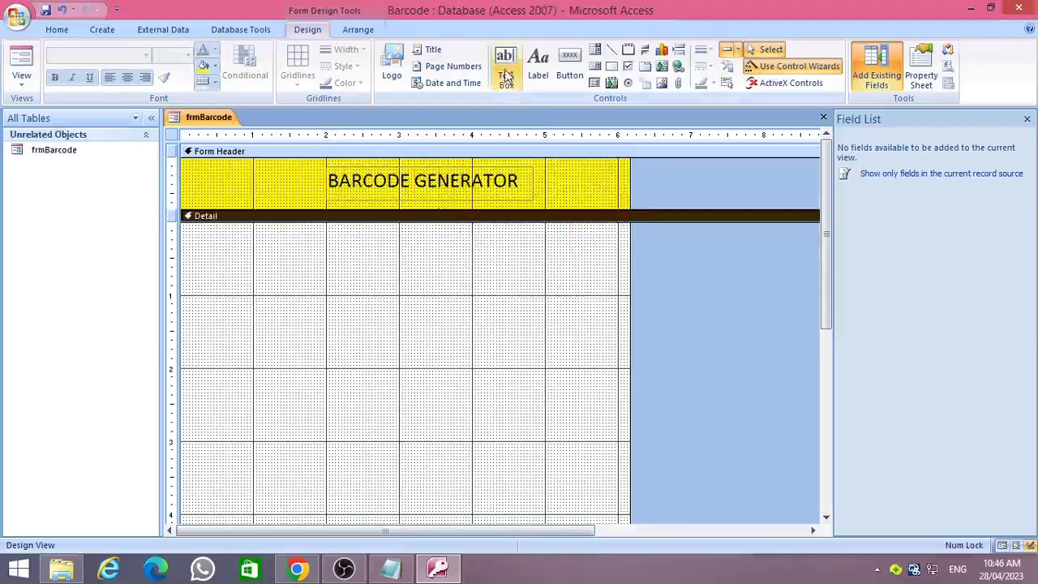
Draw a text box in the Detail section and caption its label 'Enter Your Text'.
{"action": "left_click", "coordinate": [505, 75]}
{"action": "left_click_drag", "start_coordinate": [356, 256], "coordinate": [559, 297]}
{"action": "left_click", "coordinate": [288, 263]}
{"action": "double_click", "coordinate": [270, 264]}
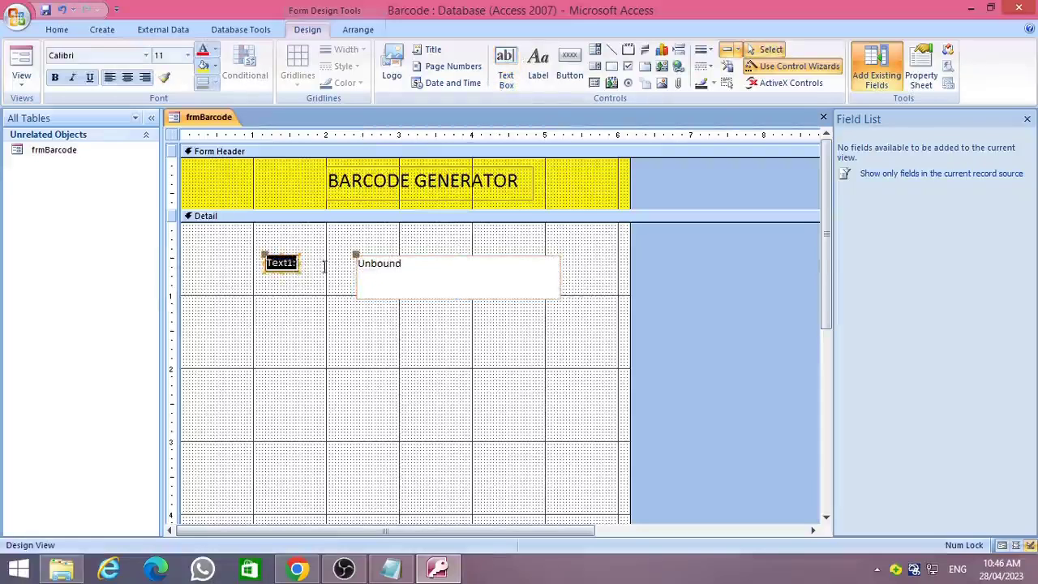
{"action": "type", "text": "Enter "}
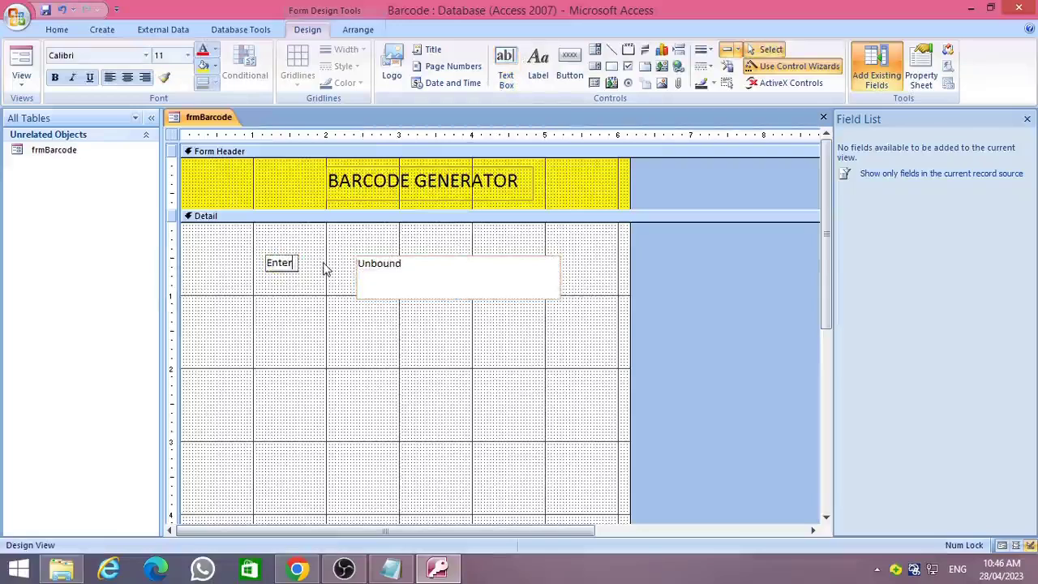
{"action": "type", "text": "Your Text"}
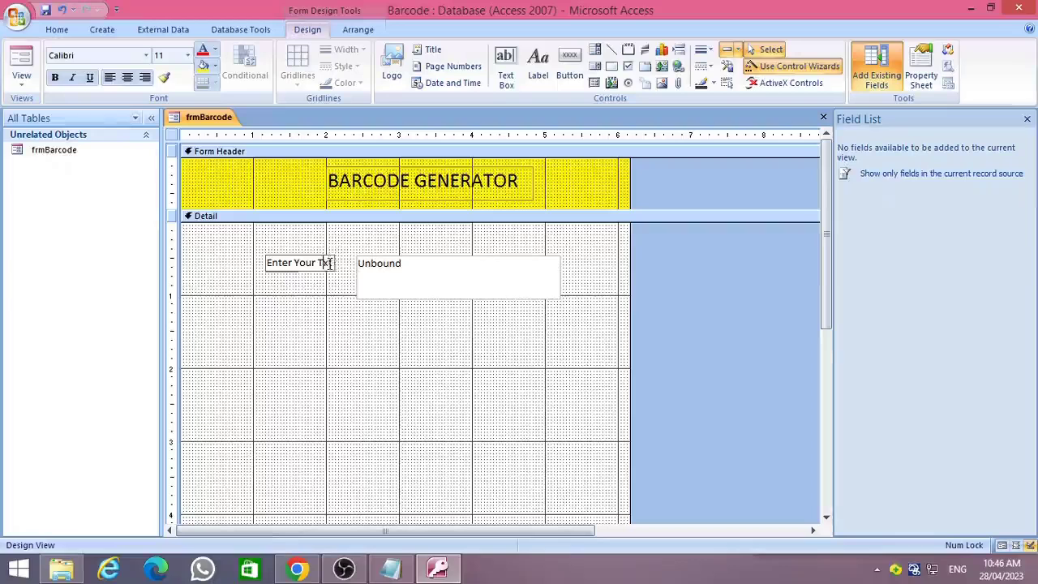
{"action": "left_click", "coordinate": [331, 347]}
{"action": "left_click", "coordinate": [390, 281]}
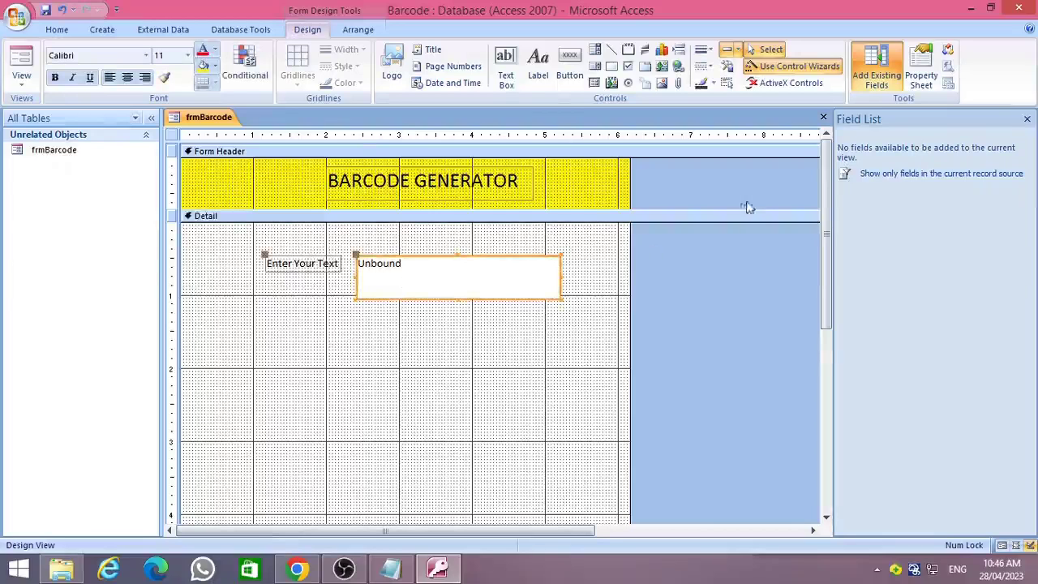
Set the text box's Name property to txtBarcodeText in the Property Sheet.
{"action": "right_click", "coordinate": [458, 289]}
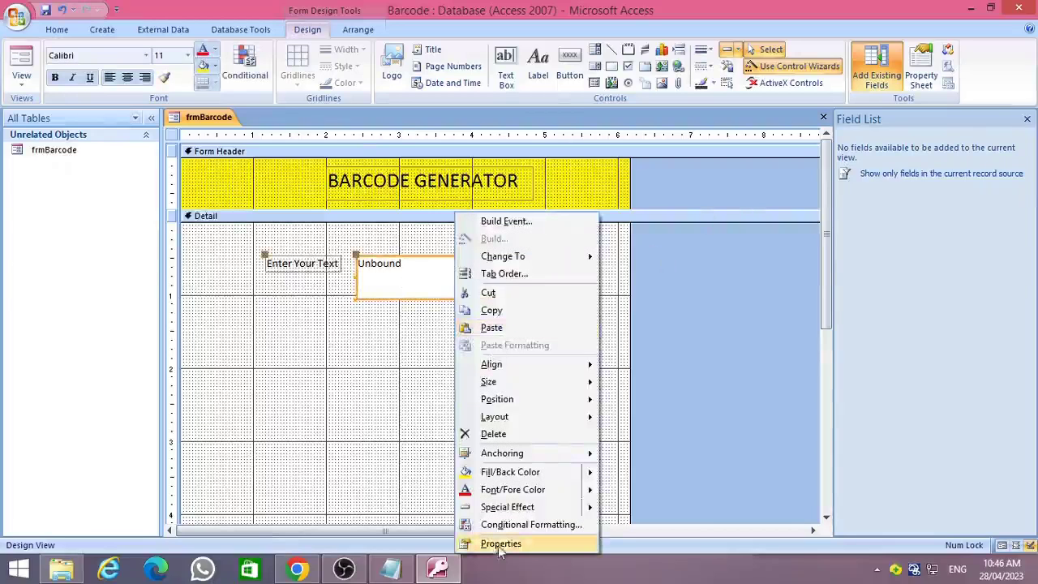
{"action": "left_click", "coordinate": [498, 541]}
{"action": "left_click", "coordinate": [921, 190]}
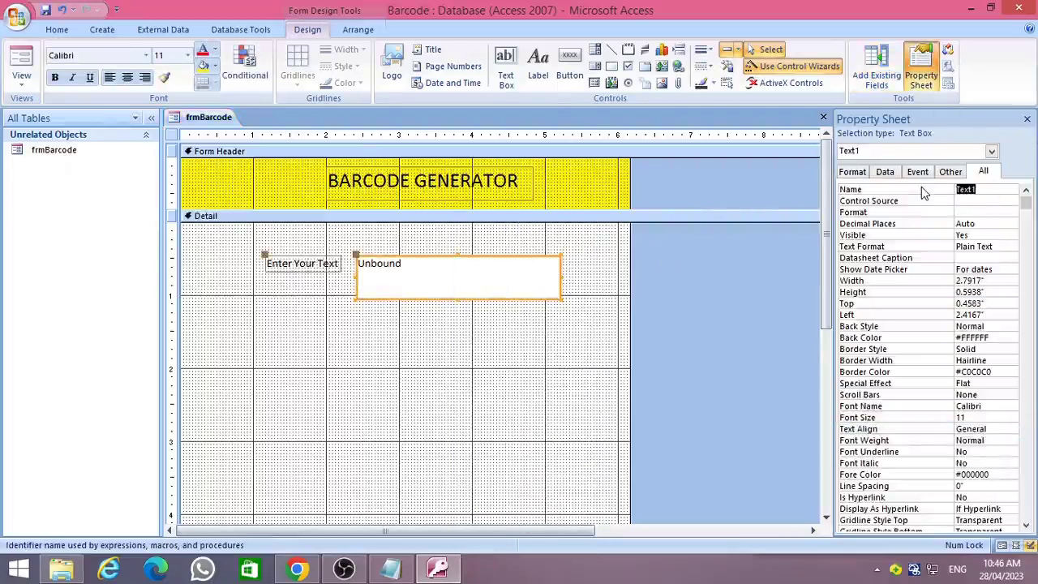
{"action": "type", "text": "txt"}
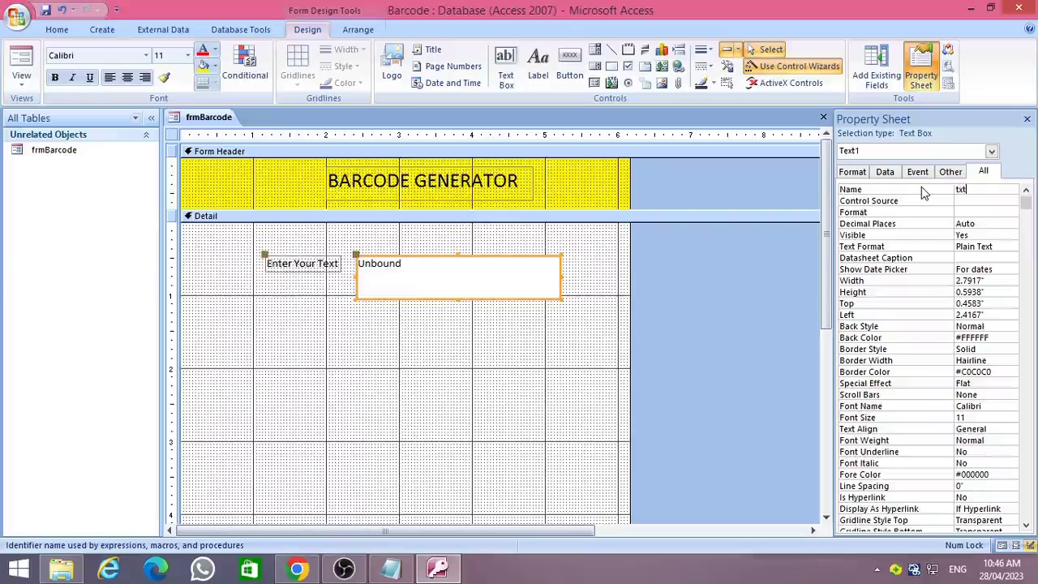
{"action": "type", "text": "BarcodeText"}
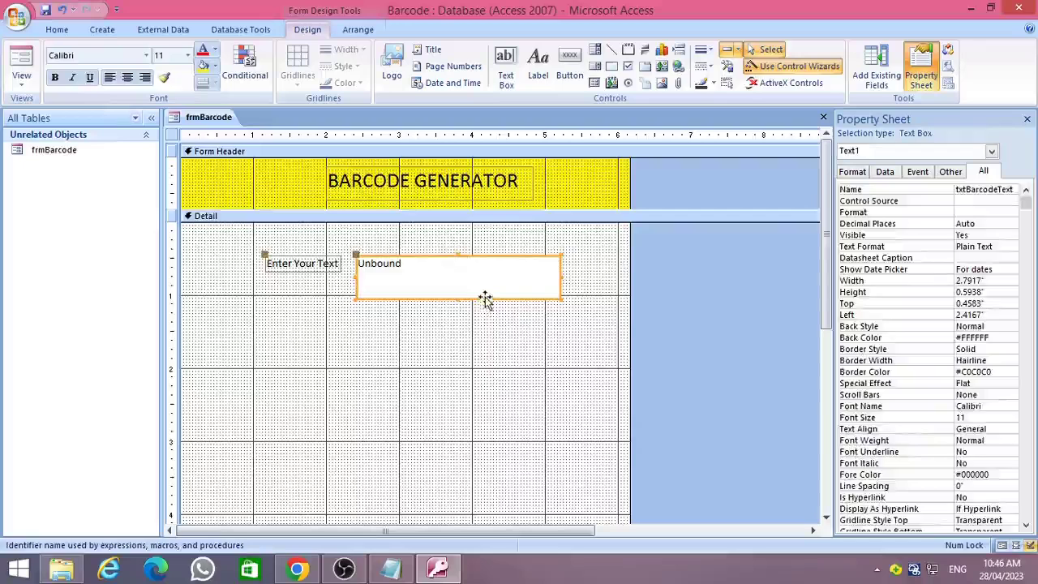
Copy the label and text box pair and paste a duplicate lower in Detail.
{"action": "left_click", "coordinate": [491, 344]}
{"action": "left_click_drag", "start_coordinate": [552, 341], "coordinate": [201, 246]}
{"action": "key", "text": "ctrl+c"}
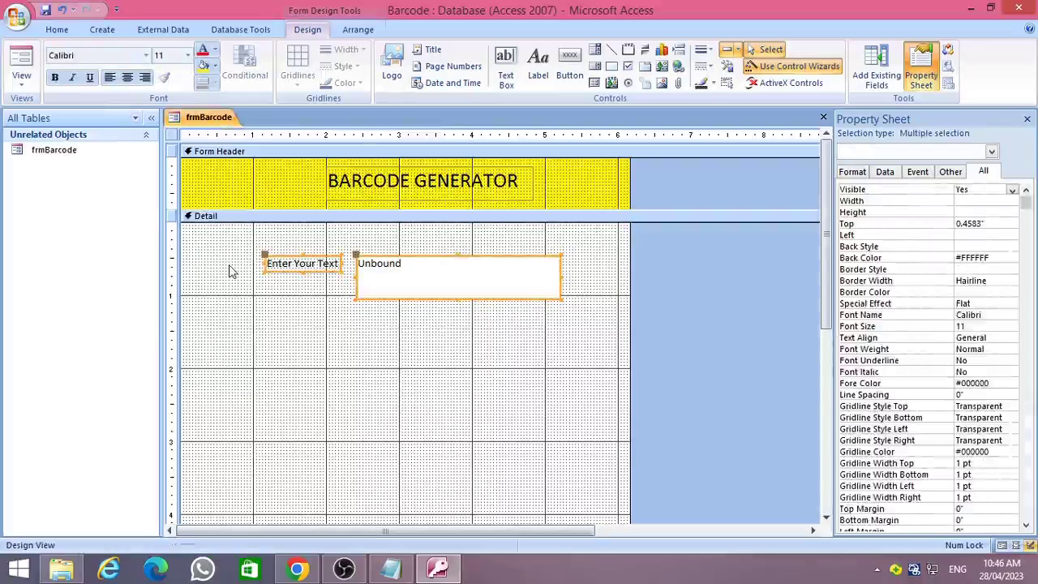
{"action": "key", "text": "ctrl+v"}
{"action": "left_click_drag", "start_coordinate": [431, 350], "coordinate": [435, 410]}
Rename the duplicate box txtBarcode and relabel it 'Here is Your Code'.
{"action": "left_click", "coordinate": [294, 381]}
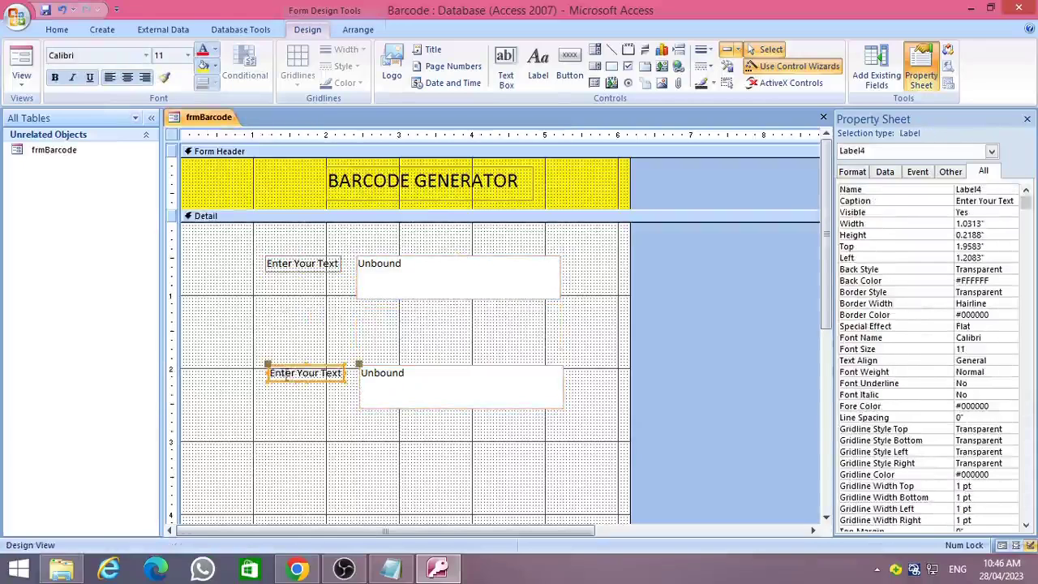
{"action": "left_click", "coordinate": [451, 386]}
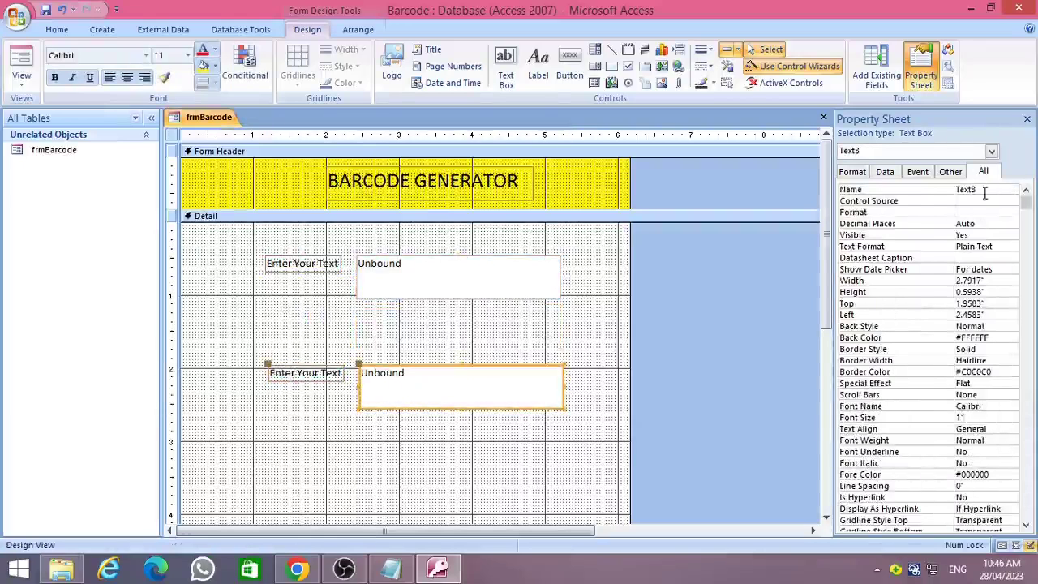
{"action": "left_click", "coordinate": [918, 192]}
{"action": "type", "text": "txtBarcode"}
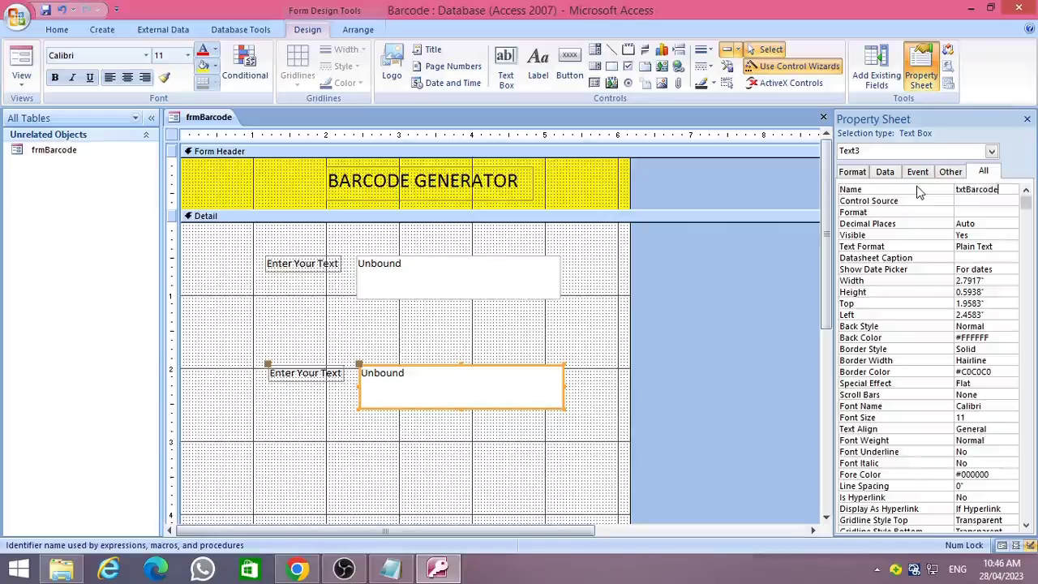
{"action": "left_click", "coordinate": [526, 306]}
{"action": "left_click", "coordinate": [302, 373]}
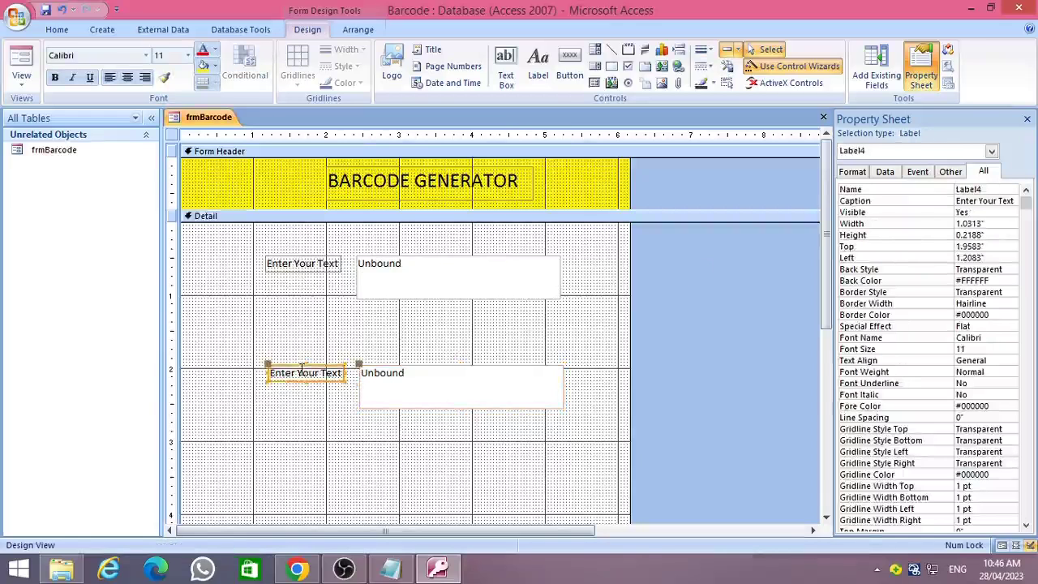
{"action": "left_click_drag", "start_coordinate": [272, 374], "coordinate": [344, 371]}
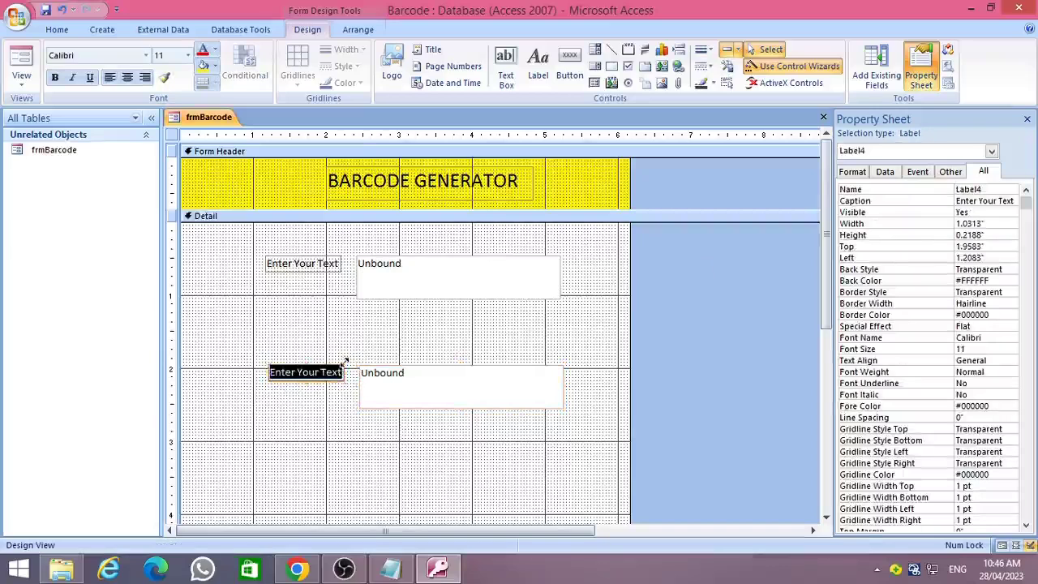
{"action": "type", "text": "Here is"}
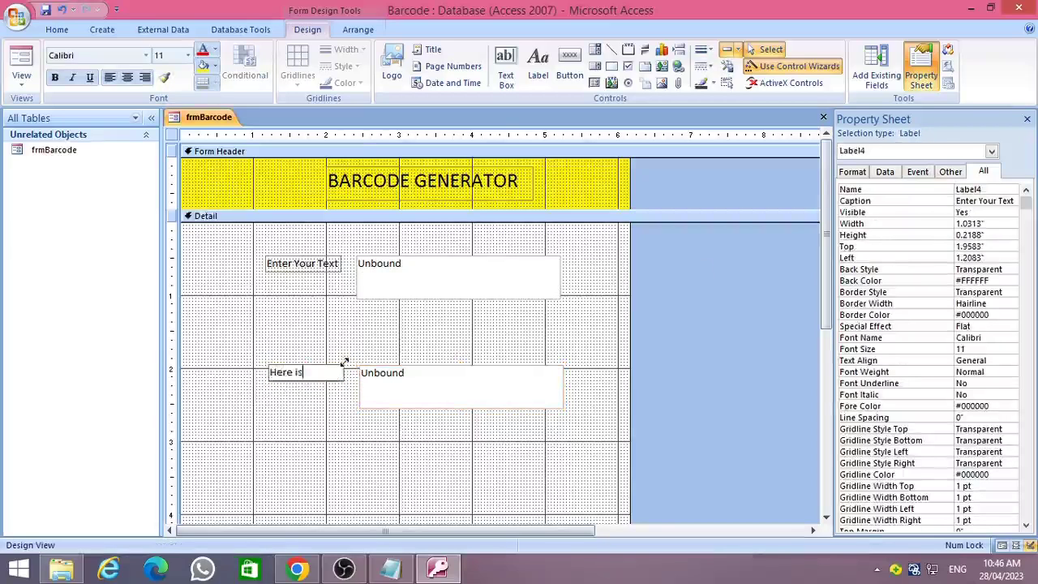
{"action": "type", "text": " Your Code"}
{"action": "left_click", "coordinate": [341, 421]}
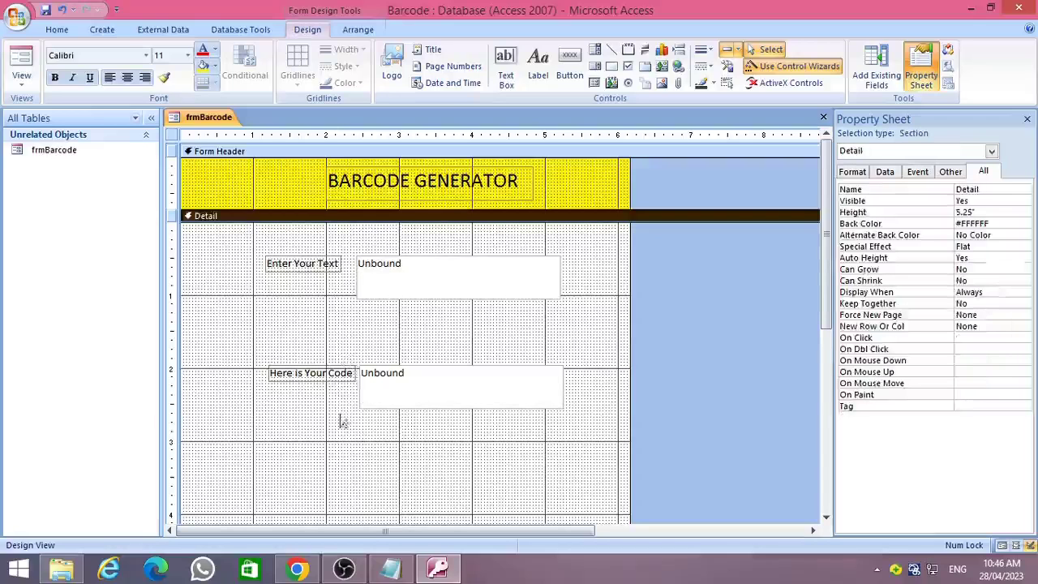
Set both text boxes to 14-point font.
{"action": "left_click_drag", "start_coordinate": [528, 433], "coordinate": [525, 299]}
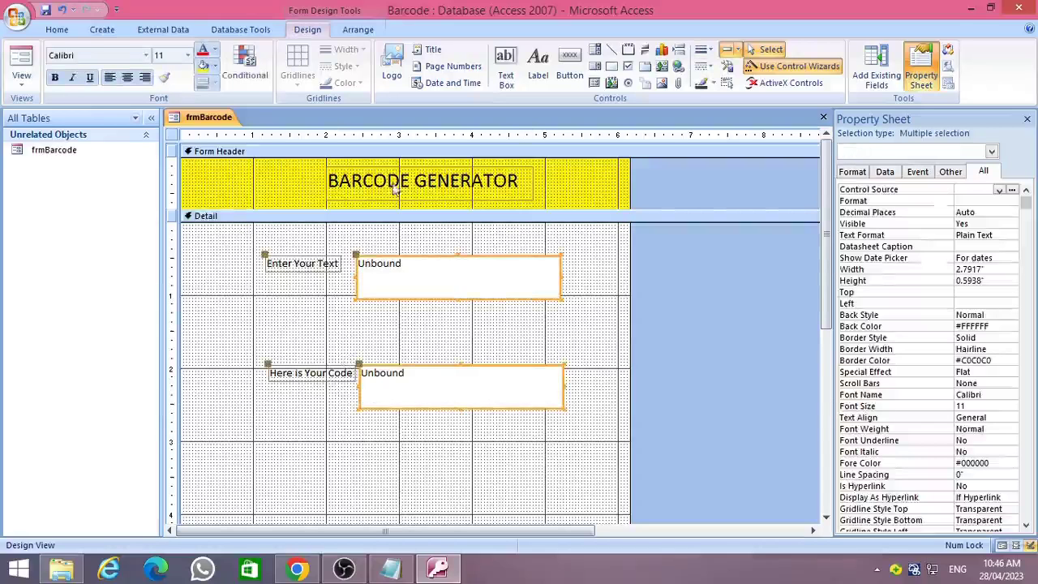
{"action": "left_click", "coordinate": [178, 58]}
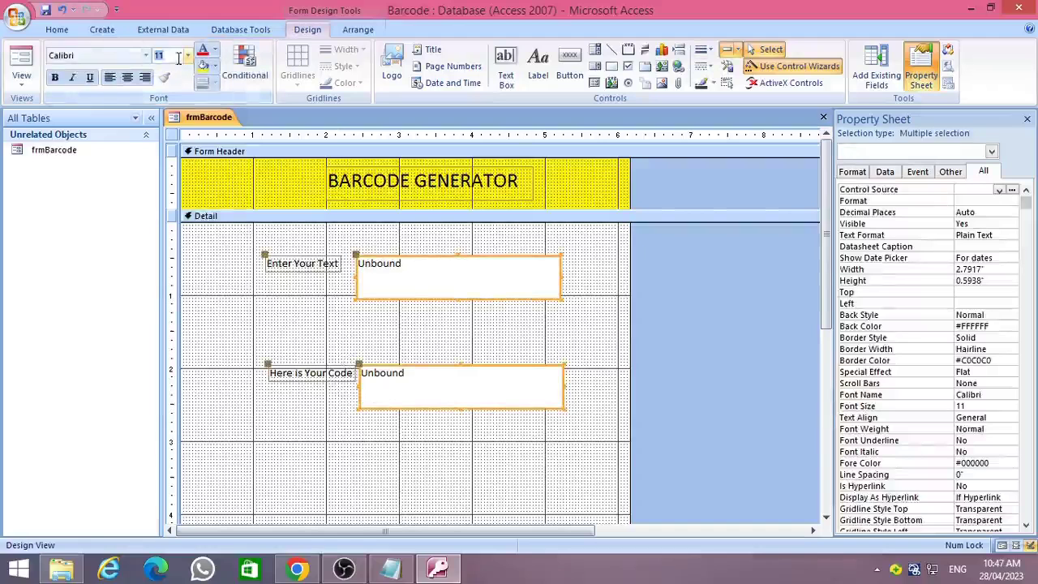
{"action": "type", "text": "14"}
{"action": "key", "text": "Return"}
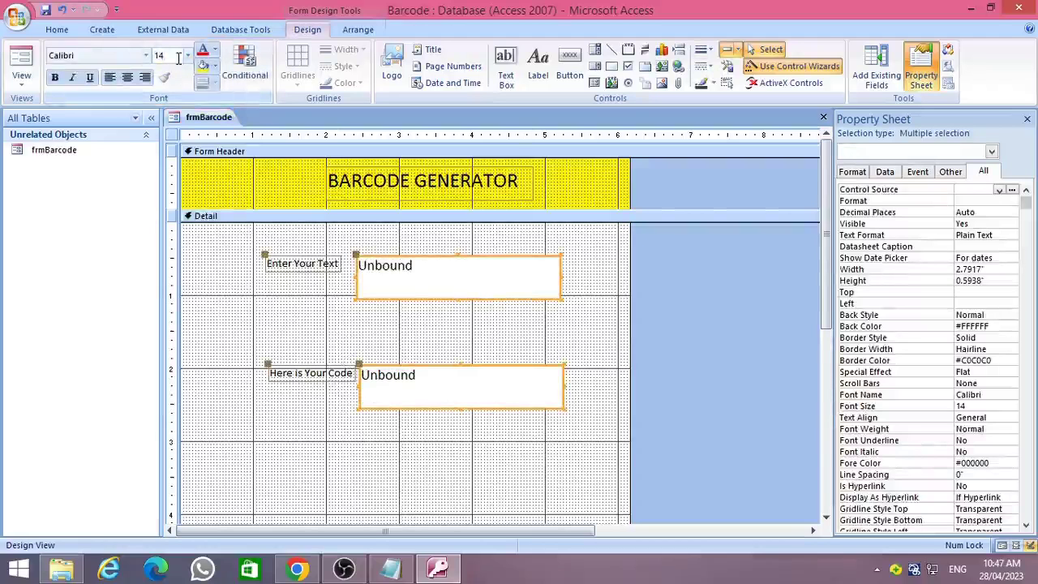
Add a command button below the code box without the wizard, captioned 'BARCOEDE'.
{"action": "left_click", "coordinate": [570, 65]}
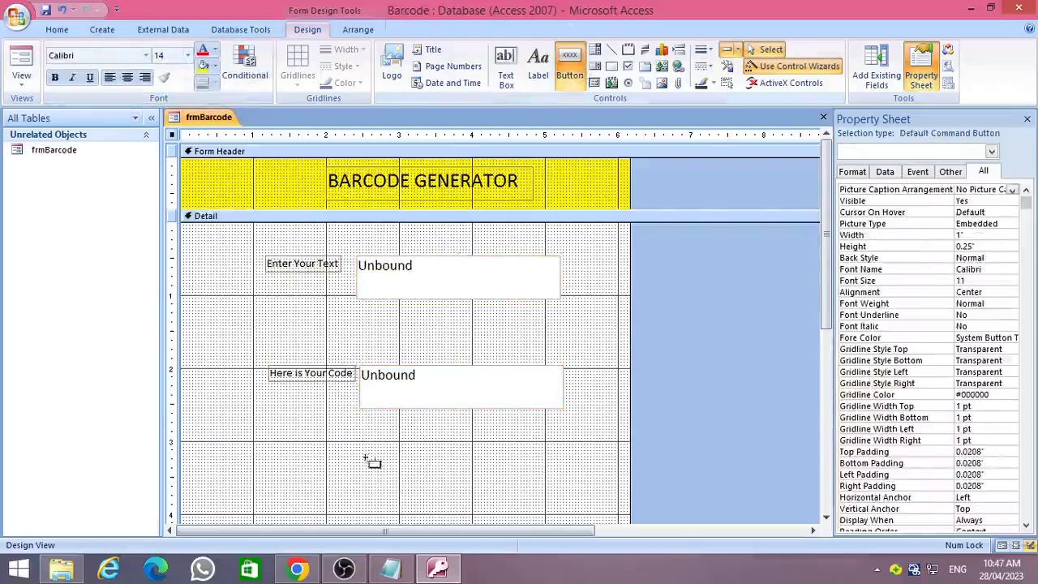
{"action": "left_click", "coordinate": [380, 419]}
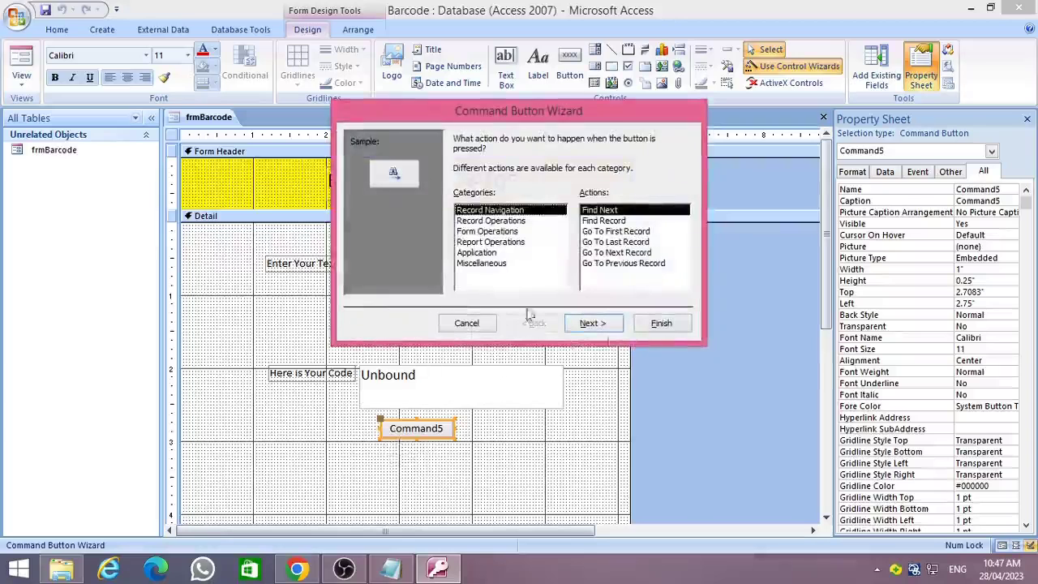
{"action": "left_click", "coordinate": [467, 323]}
{"action": "left_click", "coordinate": [395, 428]}
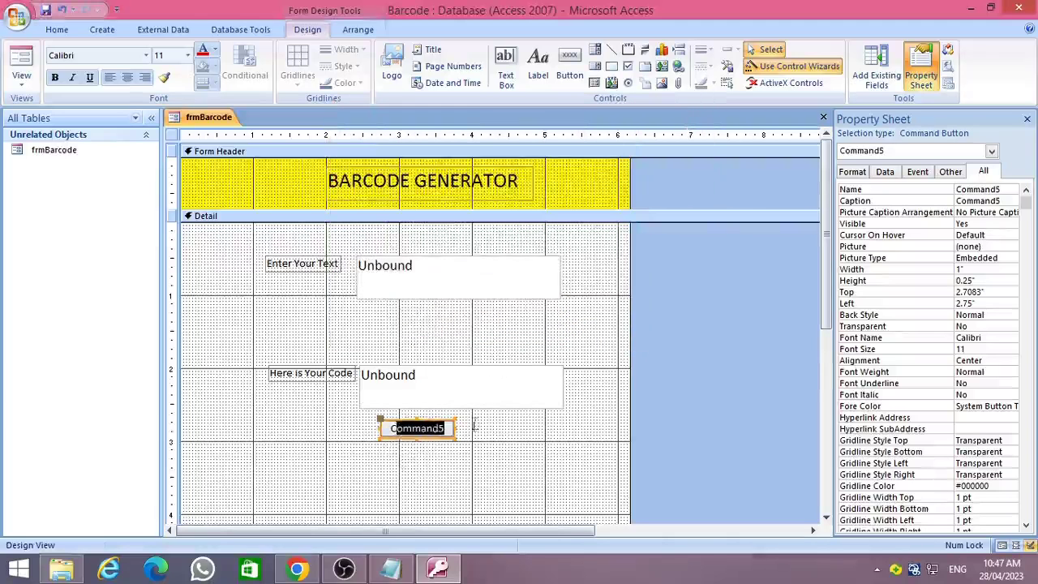
{"action": "key", "text": "BackSpace"}
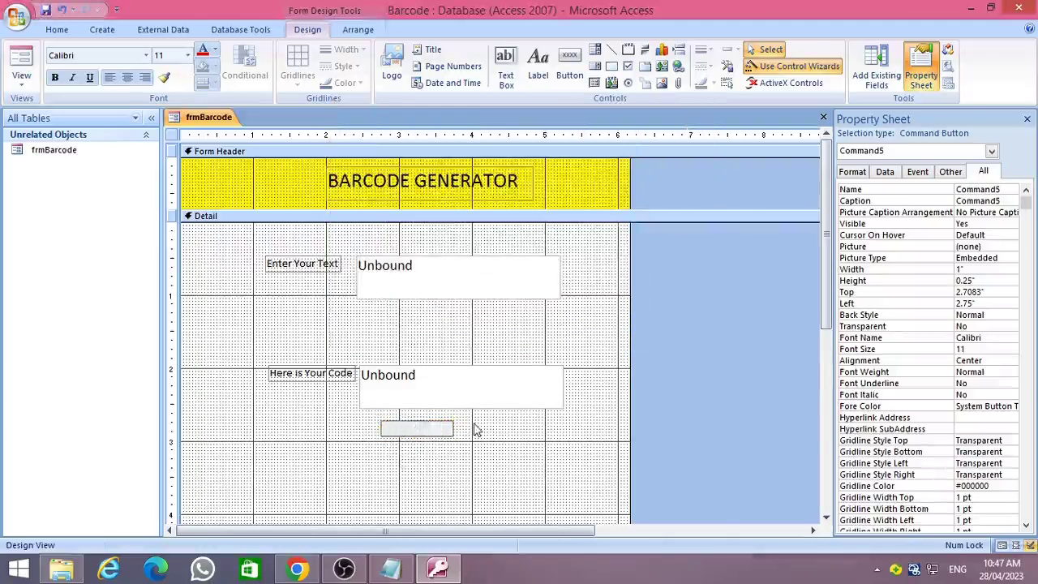
{"action": "type", "text": "BARCOEDE"}
{"action": "key", "text": "Return"}
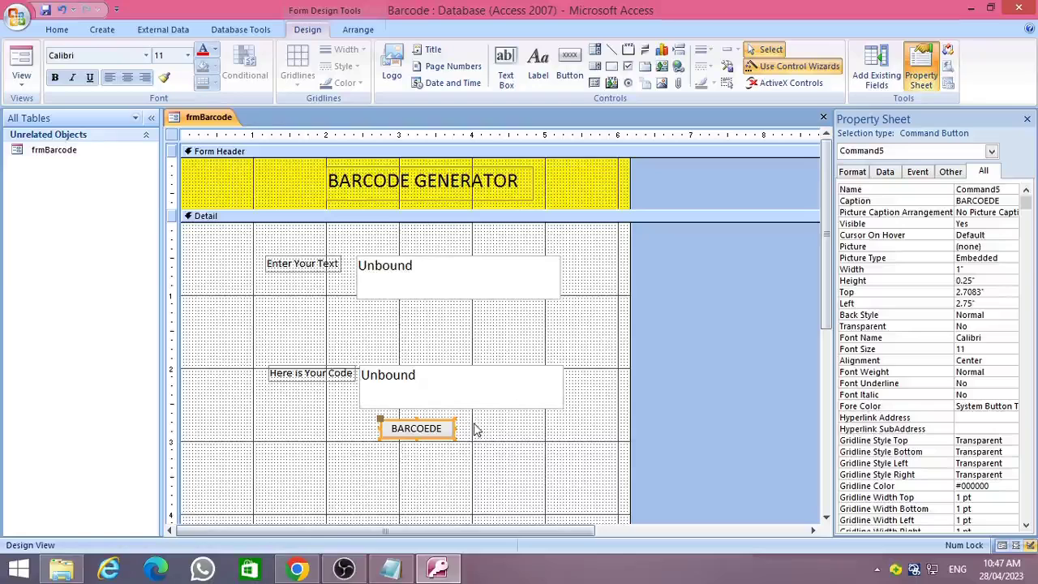
Fix the button caption to read BARCODE.
{"action": "double_click", "coordinate": [411, 436]}
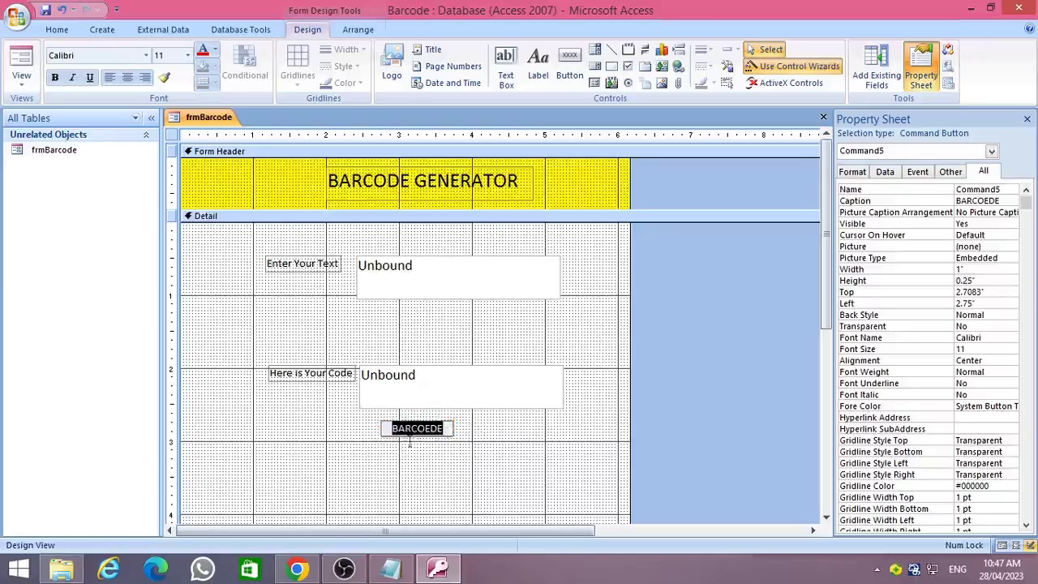
{"action": "left_click", "coordinate": [443, 430]}
{"action": "key", "text": "BackSpace"}
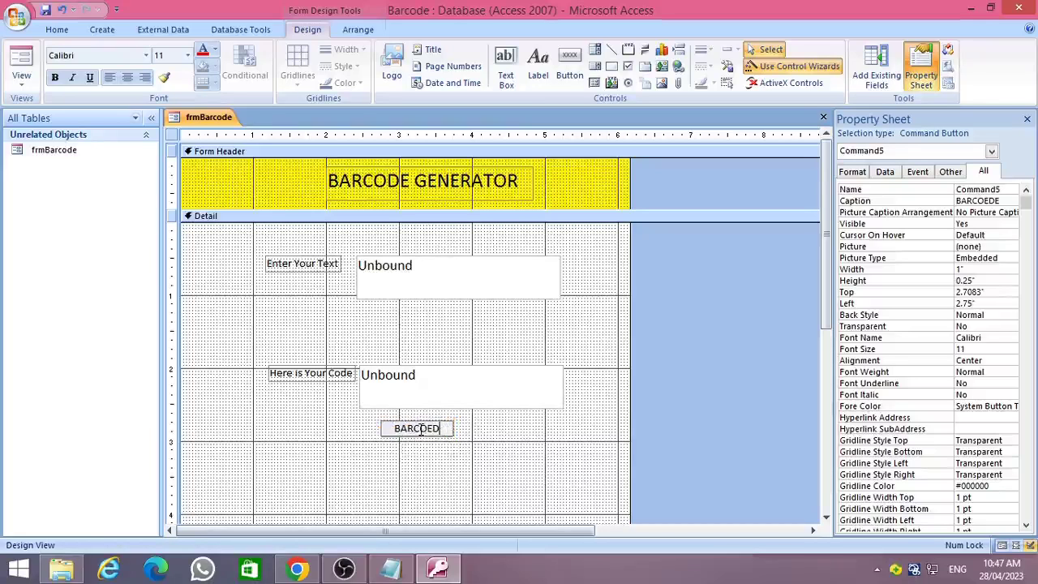
{"action": "key", "text": "BackSpace"}
{"action": "key", "text": "BackSpace"}
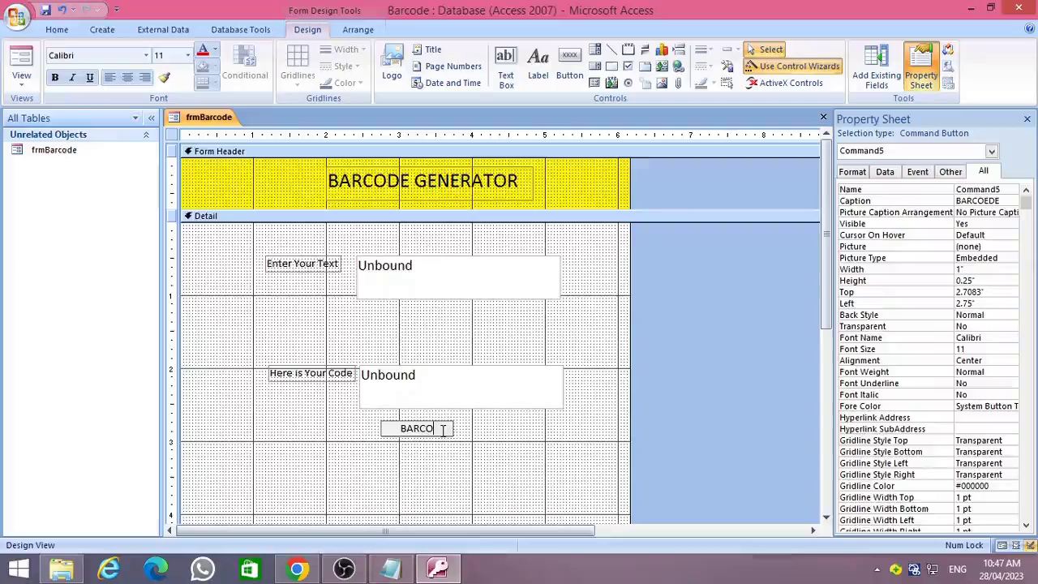
{"action": "type", "text": "DE"}
{"action": "left_click", "coordinate": [445, 443]}
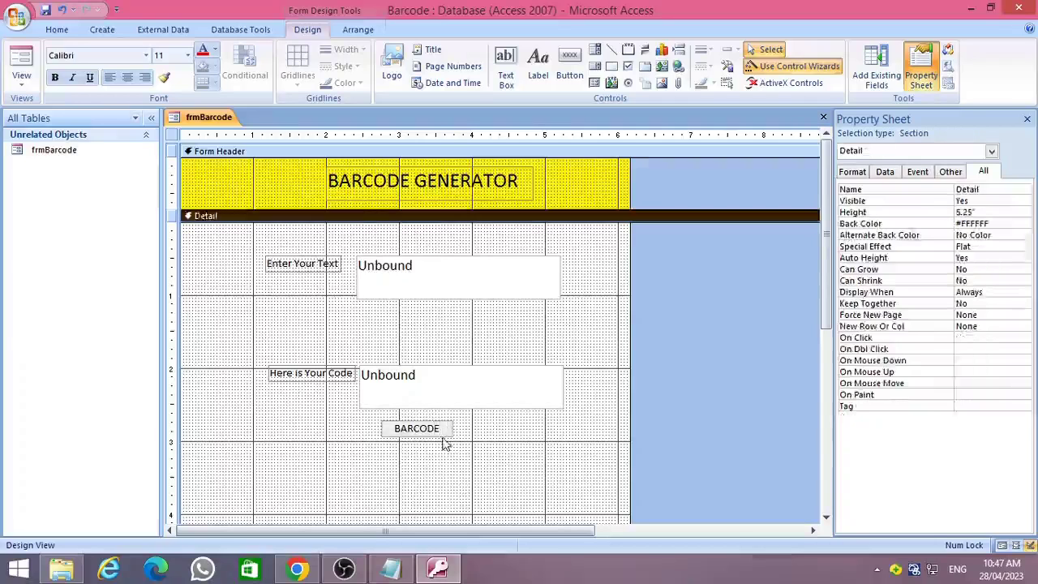
Enlarge the BARCODE button and give its caption 14-point font.
{"action": "left_click", "coordinate": [453, 433]}
{"action": "left_click_drag", "start_coordinate": [460, 442], "coordinate": [508, 470]}
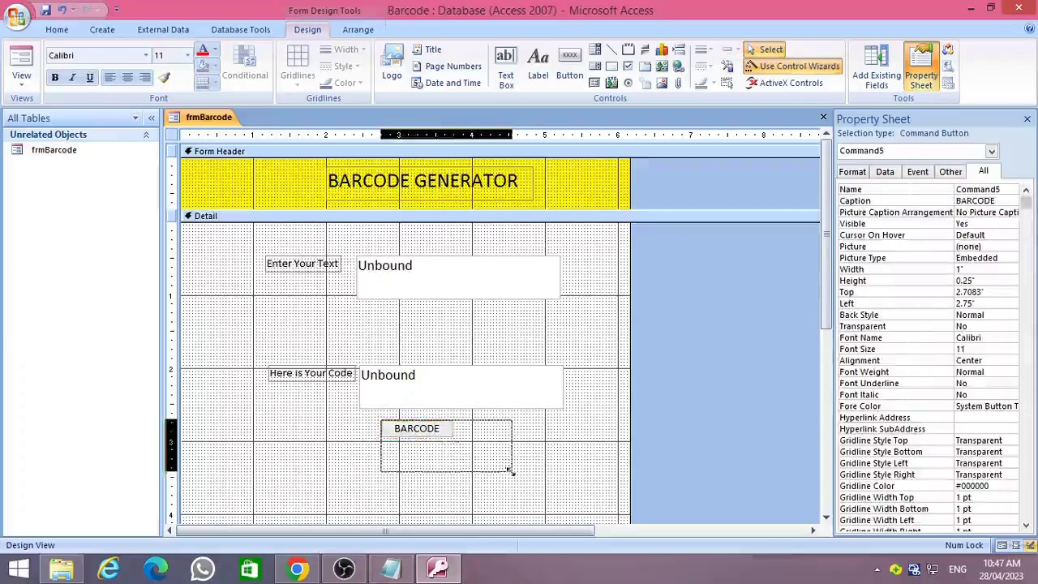
{"action": "double_click", "coordinate": [442, 445]}
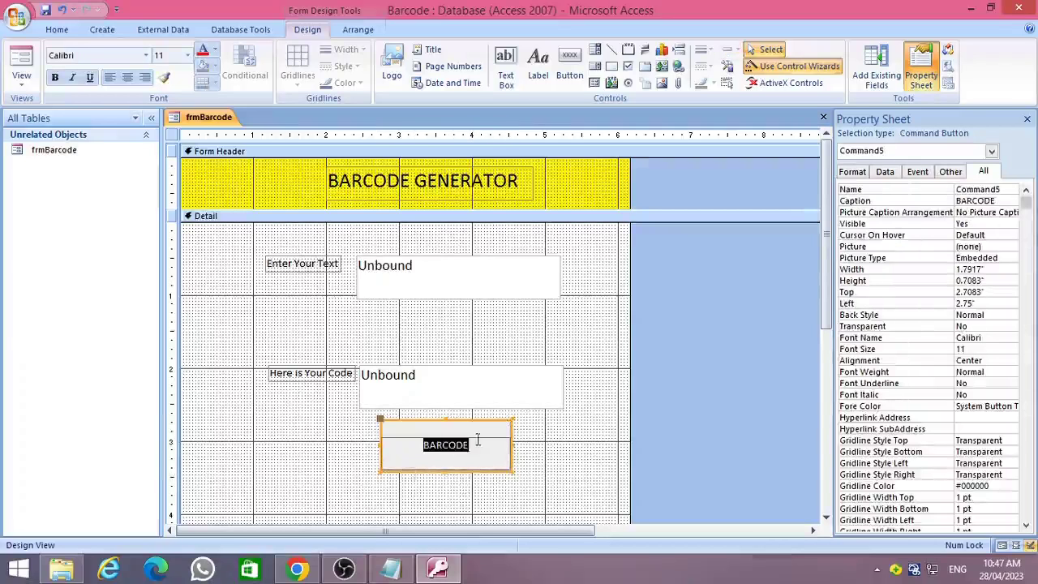
{"action": "left_click", "coordinate": [165, 55]}
{"action": "key", "text": "Return"}
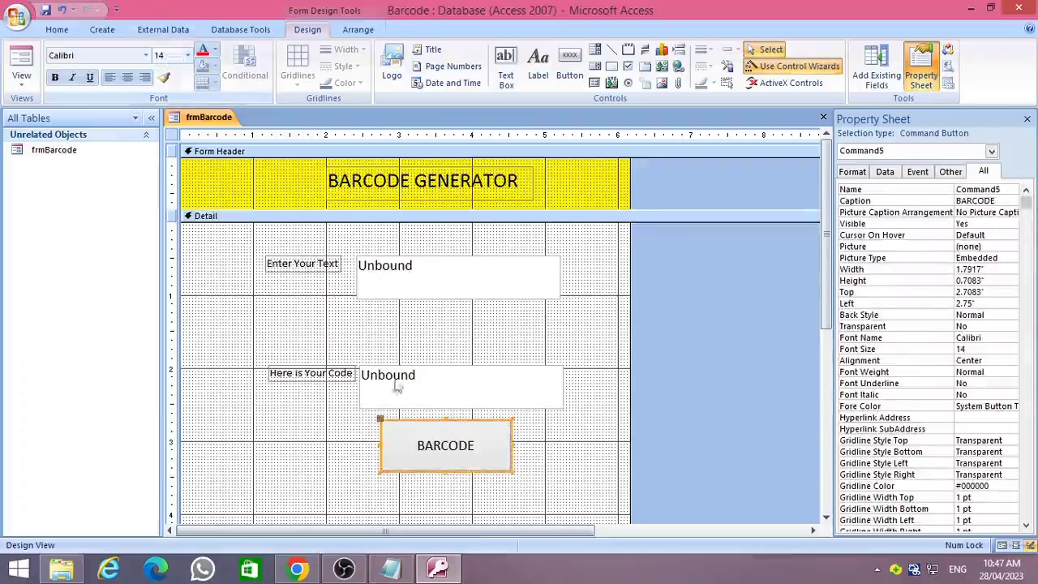
{"action": "left_click_drag", "start_coordinate": [459, 471], "coordinate": [442, 479]}
Move the BARCODE button up to sit just under the code box.
{"action": "left_click", "coordinate": [454, 423]}
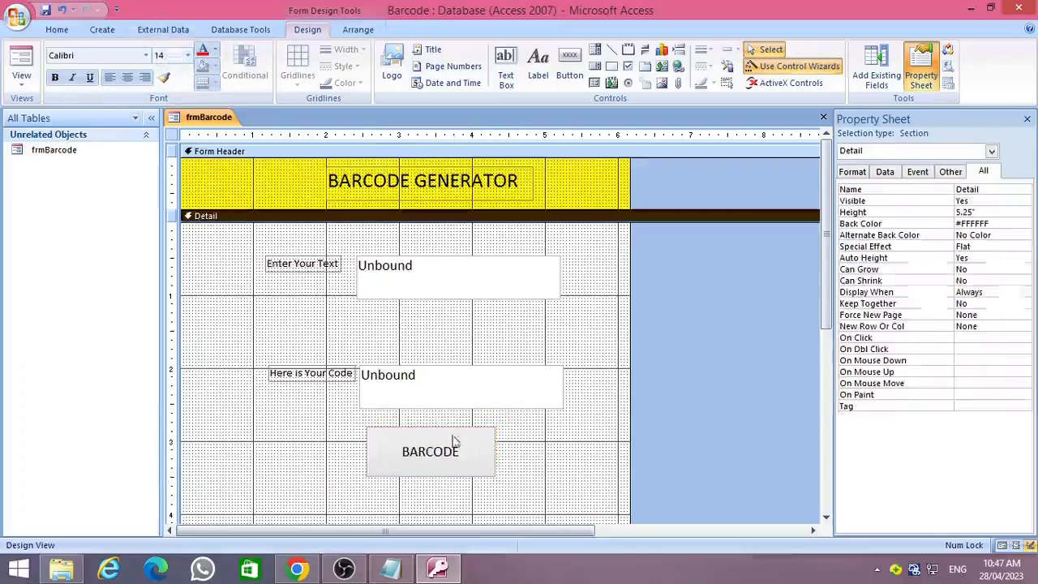
{"action": "left_click_drag", "start_coordinate": [568, 428], "coordinate": [348, 330]}
{"action": "left_click", "coordinate": [438, 387]}
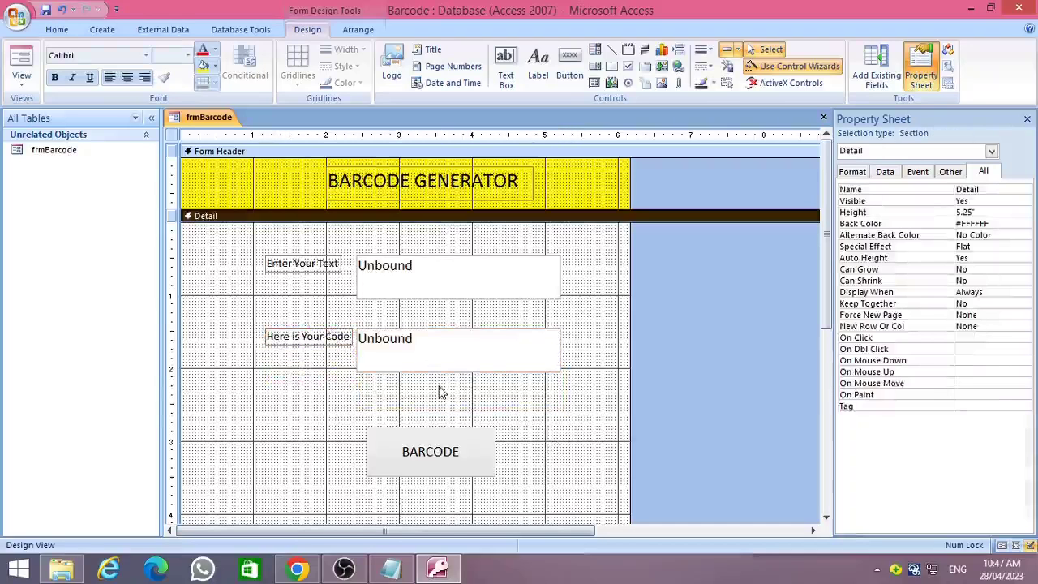
{"action": "left_click_drag", "start_coordinate": [452, 435], "coordinate": [455, 419]}
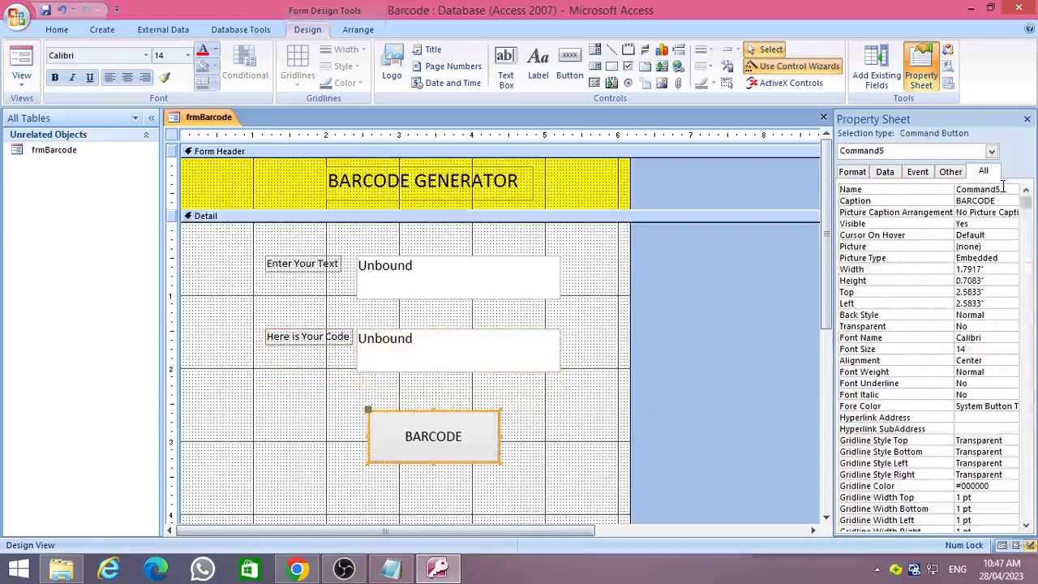
Name the button cmdGenerateBarcode and paste Code 128 barcode code into its Click event.
{"action": "left_click", "coordinate": [866, 190]}
{"action": "type", "text": "b"}
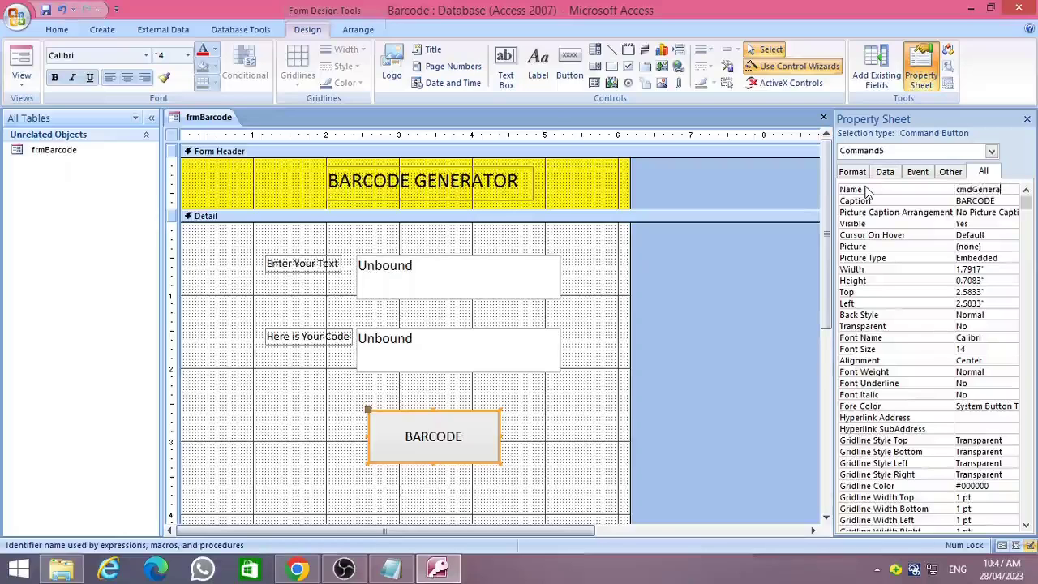
{"action": "right_click", "coordinate": [442, 435]}
{"action": "left_click", "coordinate": [496, 120]}
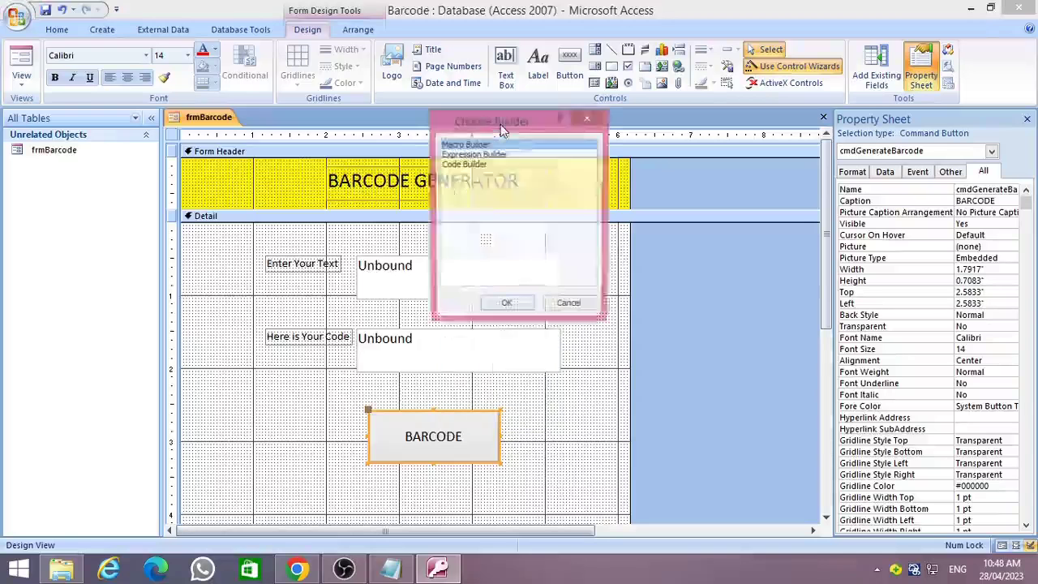
{"action": "left_click", "coordinate": [467, 165]}
{"action": "left_click", "coordinate": [506, 306]}
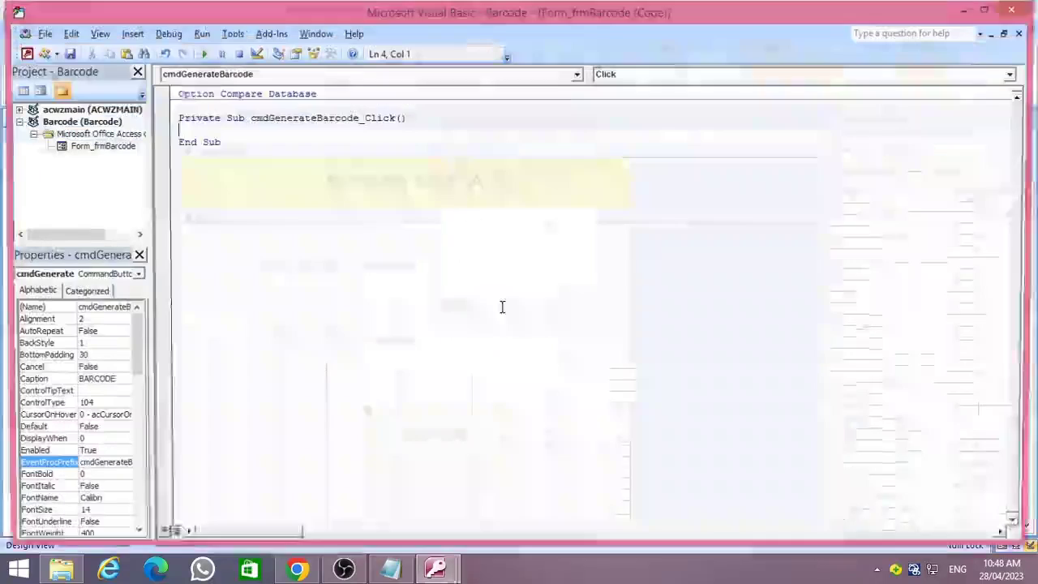
{"action": "type", "text": "Dim strBarcodeFontName As String     Dim intBarcodeFontSize As Integer      strBarcodeText = Me.txtBarcodeText.Value 'Replace \"txtBarcodeText\" with the name of your text box that contains the text to be encoded.     strBarcodeFontName = \"Code 128\" 'Replace \"Code 128\" with the name of the barcode font that you have installed on your computer.     intBarcodeFontSize = 24 'Set the font size as desired.      Me.txtBarcode.FontName = strBarcodeFontName     Me.txtBarcode.FontSize = intBarcodeFontSize     Me.txtBarcode.Value = \"*\" & strBarcodeText & \"*\" 'Add \"*\" to the beginning and end of the barcode text to ensure proper encoding."}
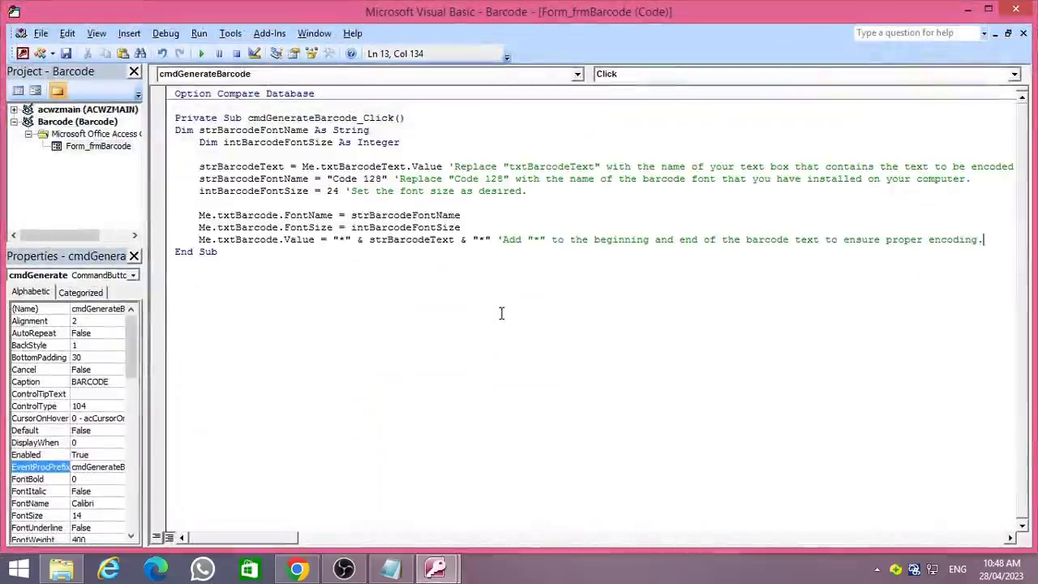
{"action": "left_click", "coordinate": [22, 53]}
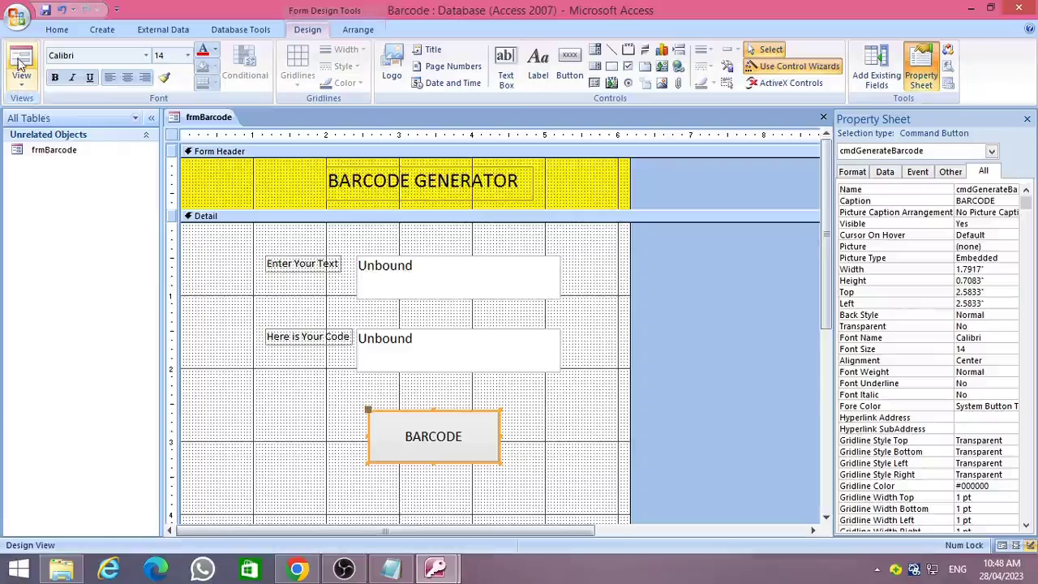
In Form View, enter 'ITEM CODE 1001' and generate its barcode with the BARCODE button.
{"action": "left_click", "coordinate": [19, 64]}
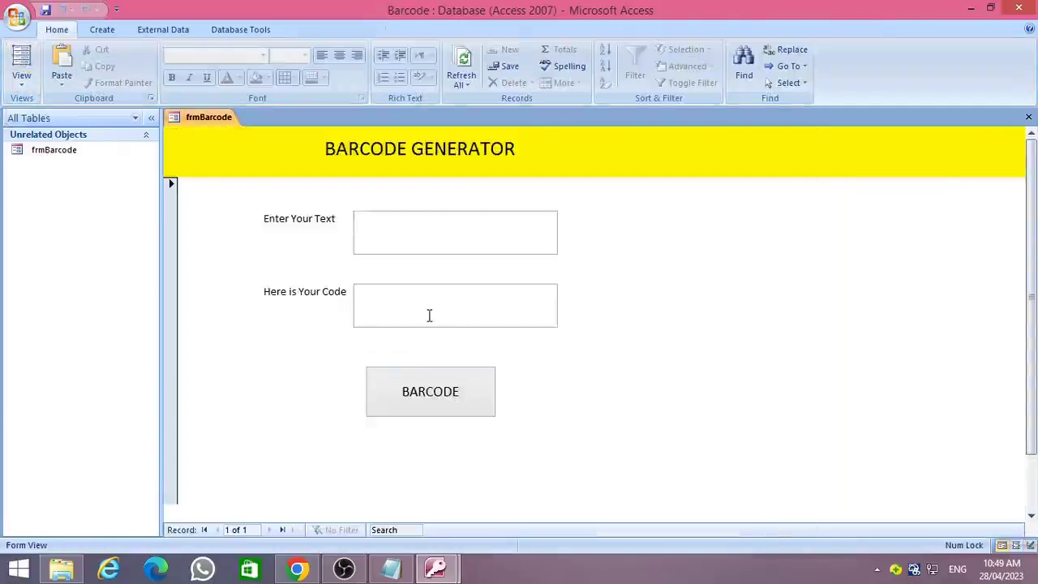
{"action": "type", "text": "Sa"}
{"action": "key", "text": "BackSpace"}
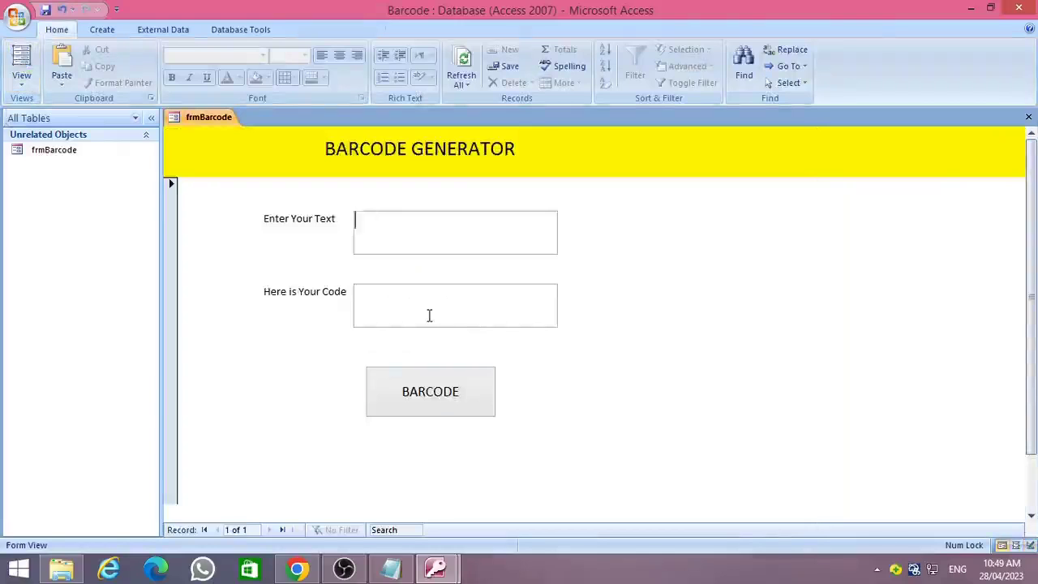
{"action": "type", "text": "I"}
{"action": "key", "text": "BackSpace"}
{"action": "type", "text": "IREM"}
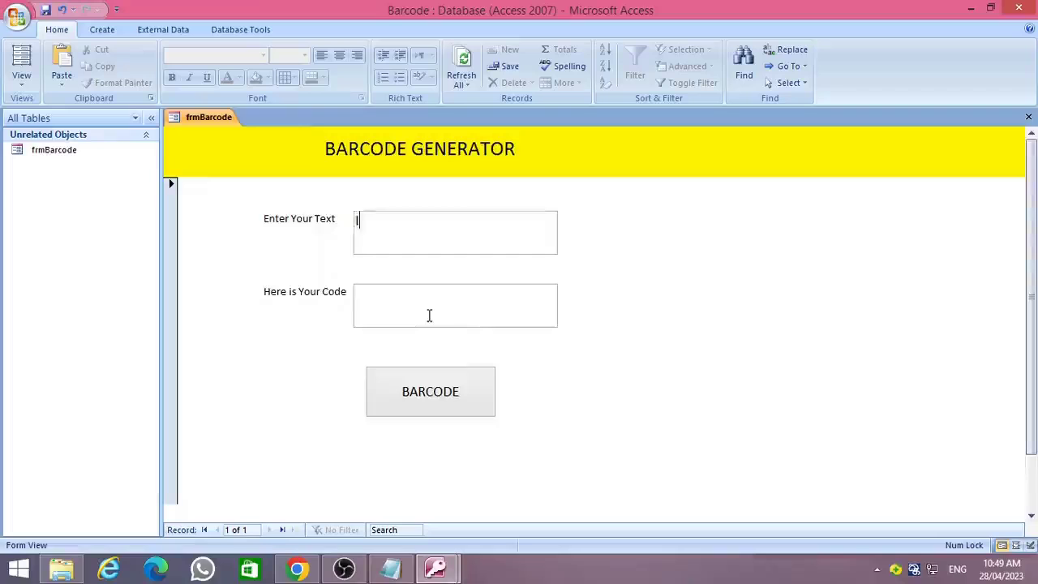
{"action": "key", "text": "BackSpace"}
{"action": "key", "text": "BackSpace"}
{"action": "key", "text": "BackSpace"}
{"action": "type", "text": "TEM"}
{"action": "key", "text": "BackSpace"}
{"action": "key", "text": "BackSpace"}
{"action": "key", "text": "BackSpace"}
{"action": "key", "text": "BackSpace"}
{"action": "type", "text": "ITEM CODE 1001"}
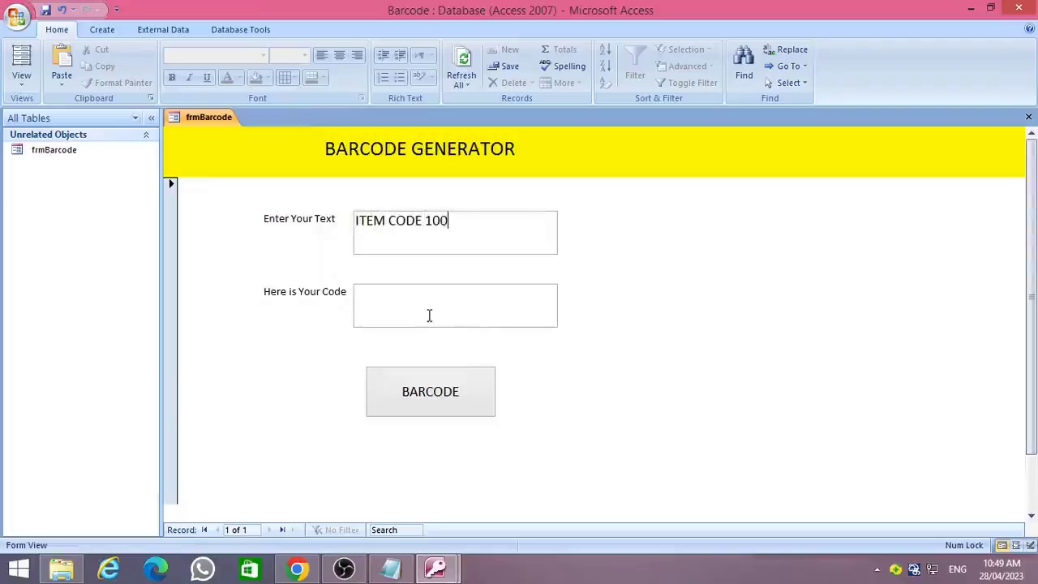
{"action": "left_click", "coordinate": [456, 401]}
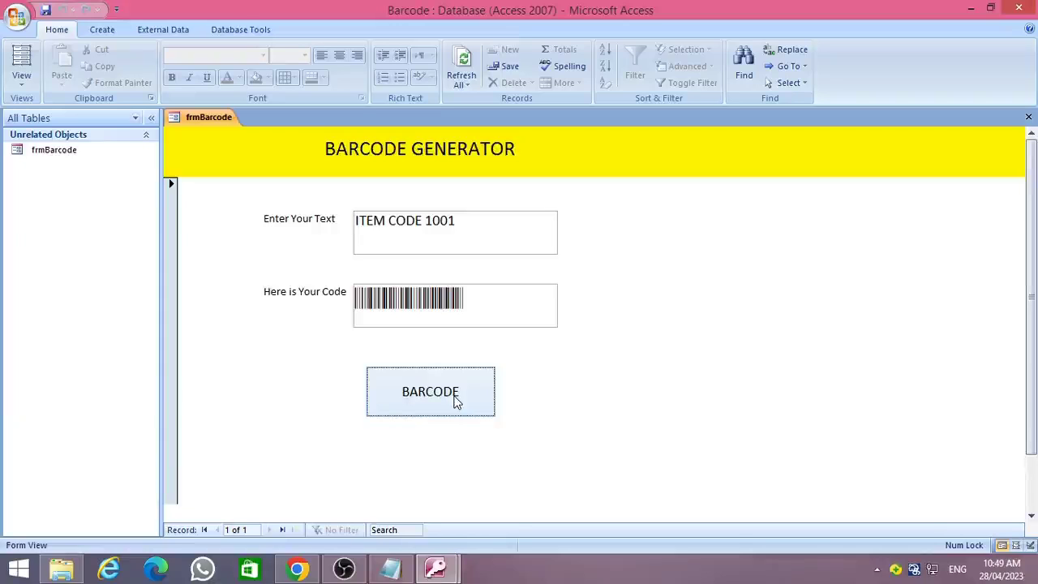
Replace the input with 'code NO 1231233' and regenerate the barcode.
{"action": "left_click_drag", "start_coordinate": [471, 225], "coordinate": [294, 206]}
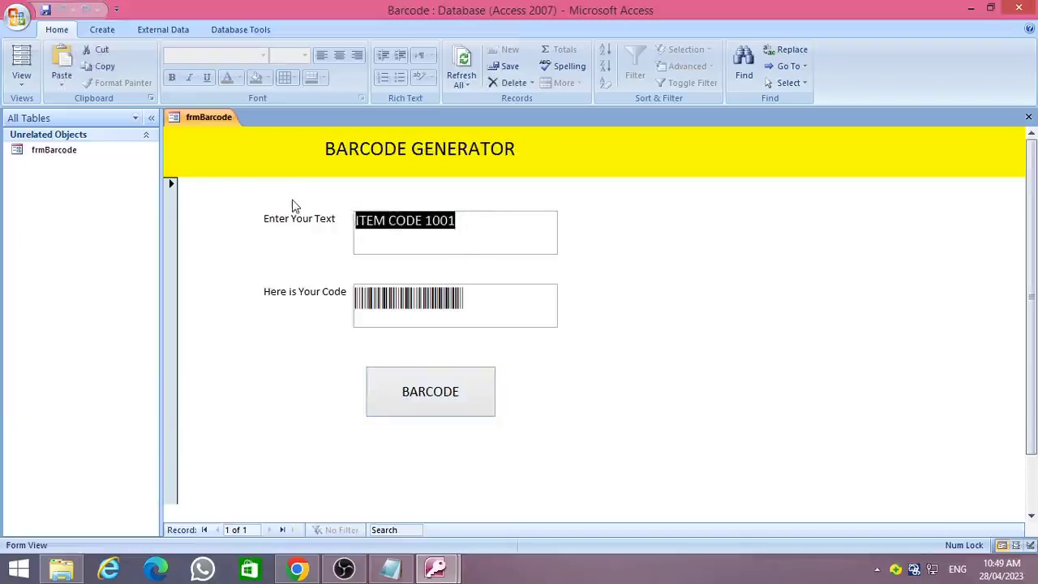
{"action": "key", "text": "Caps_Lock"}
{"action": "type", "text": "c"}
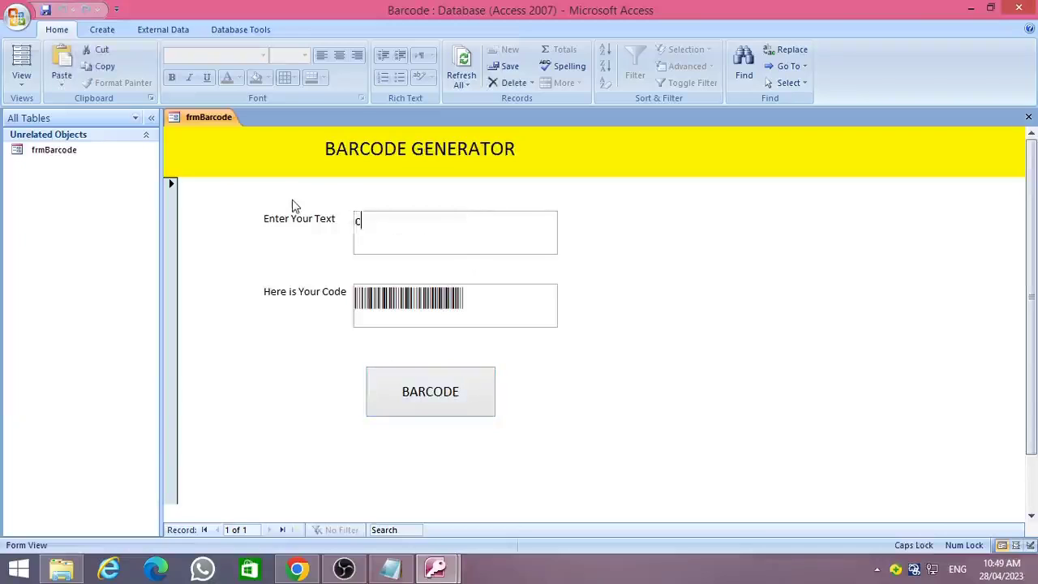
{"action": "type", "text": "ode NO 1231233"}
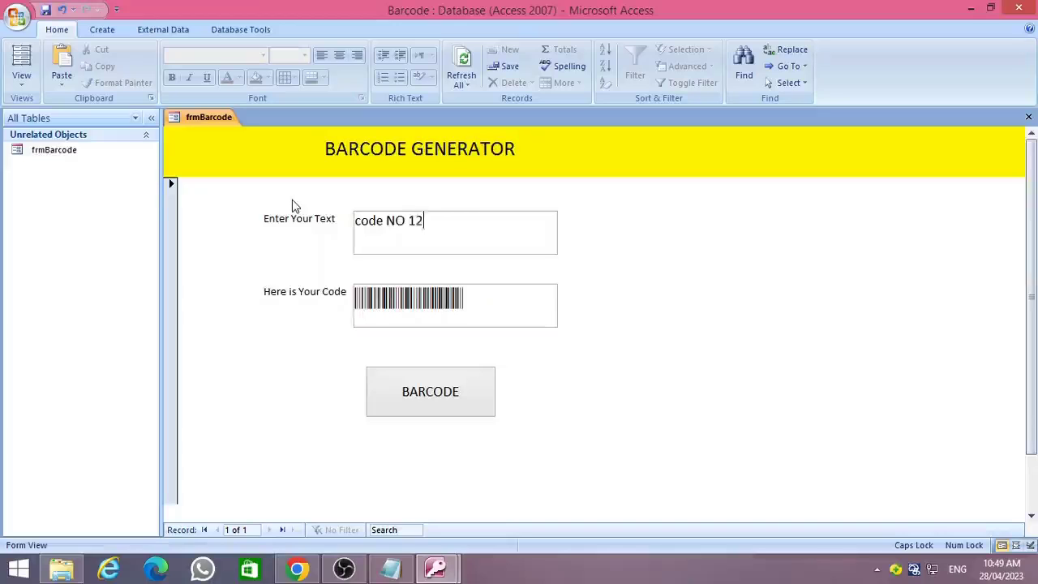
{"action": "left_click", "coordinate": [404, 398]}
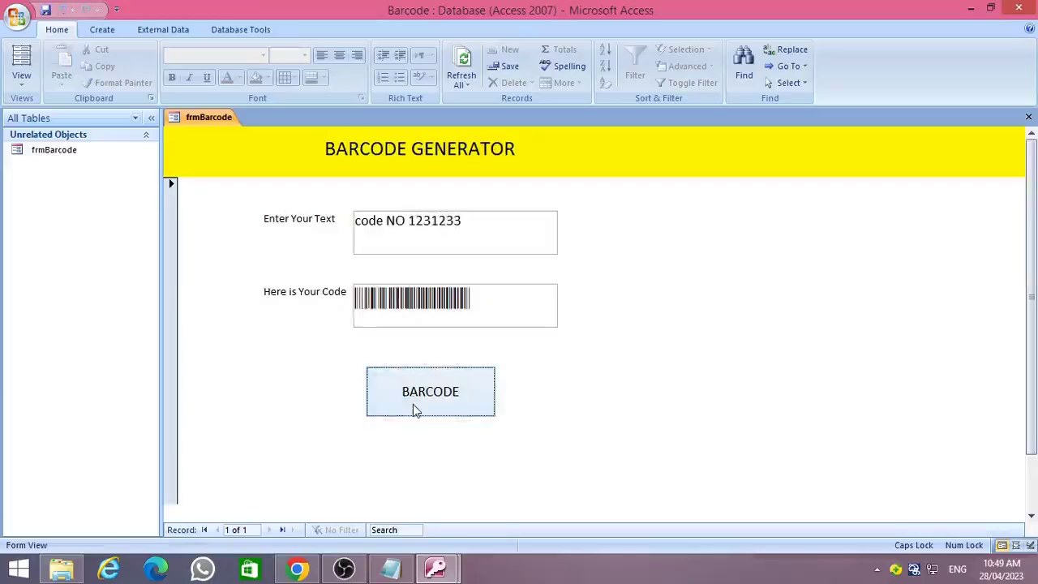